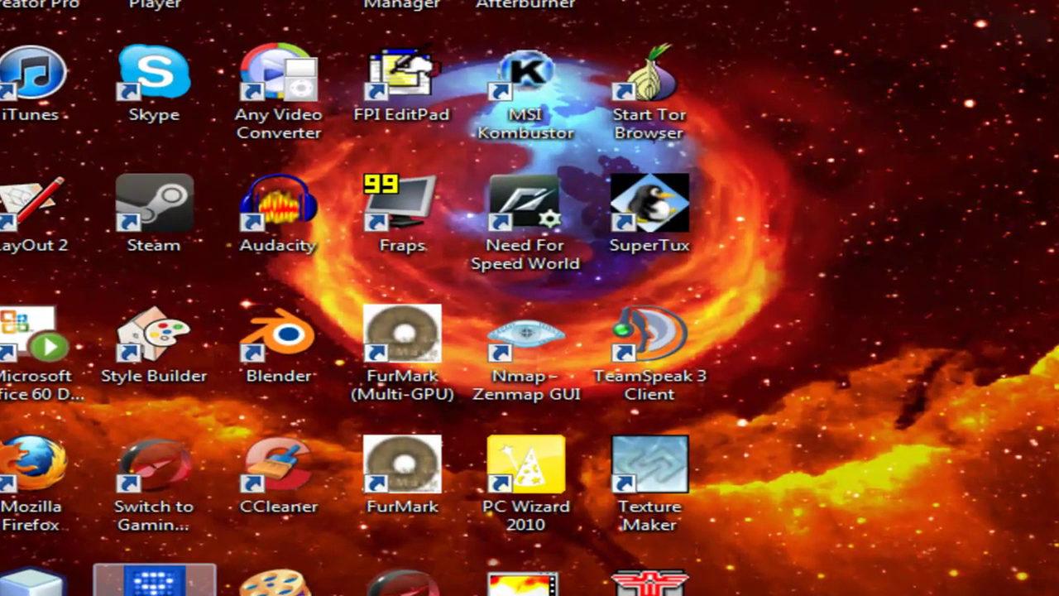
# Launch TrueCrypt and begin creating a standard volume in an encrypted file container.
pyautogui.doubleClick(154, 582)
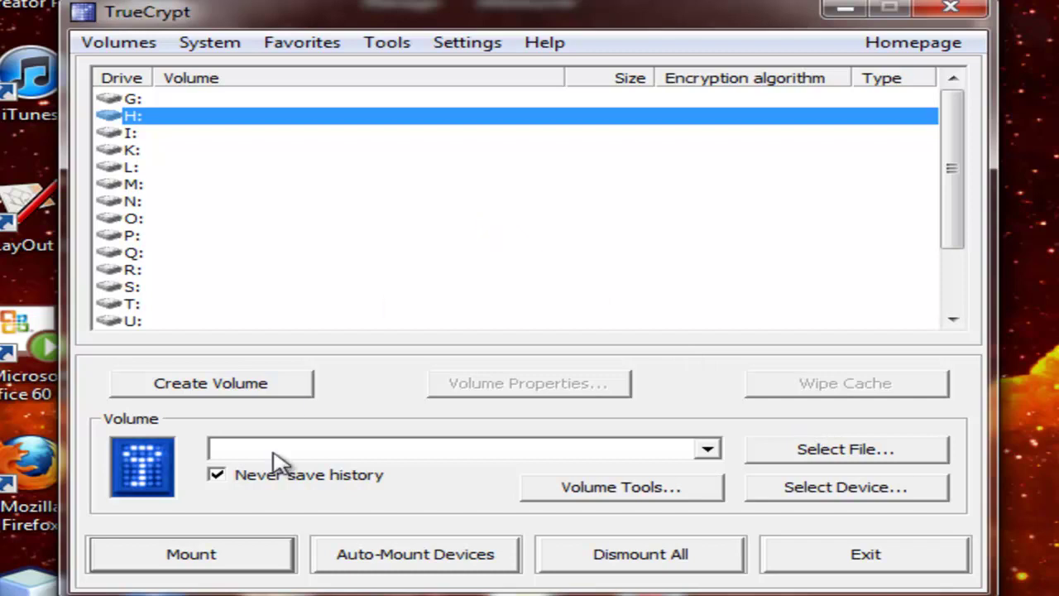
pyautogui.click(232, 391)
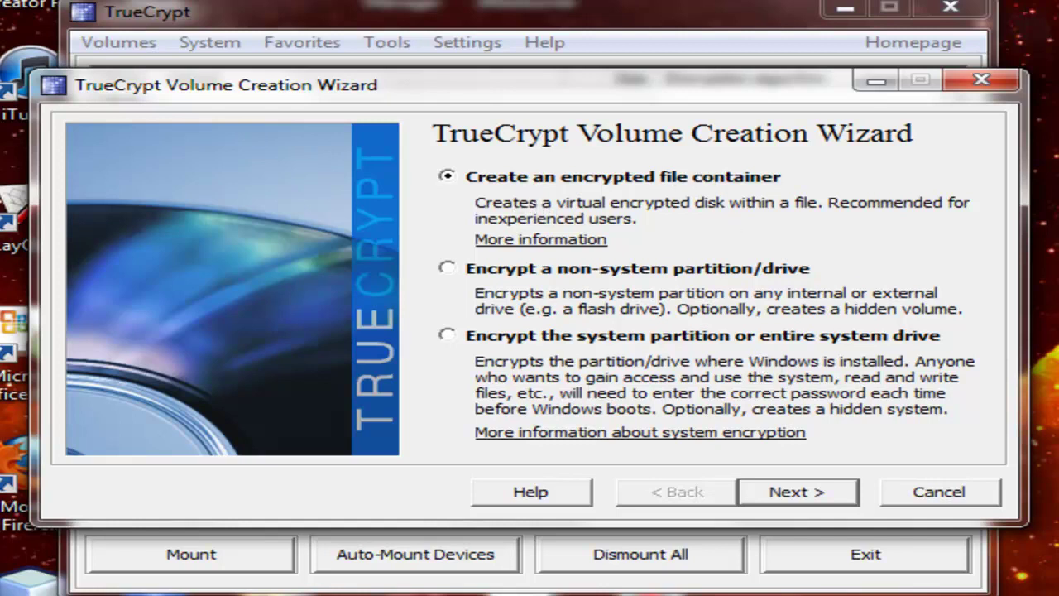
pyautogui.click(808, 496)
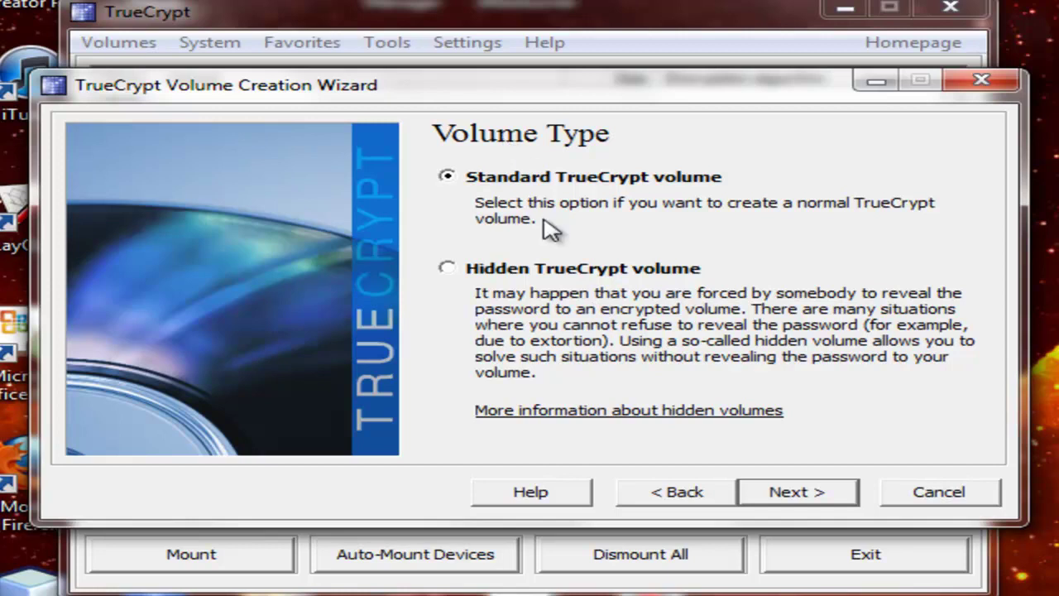
pyautogui.click(782, 494)
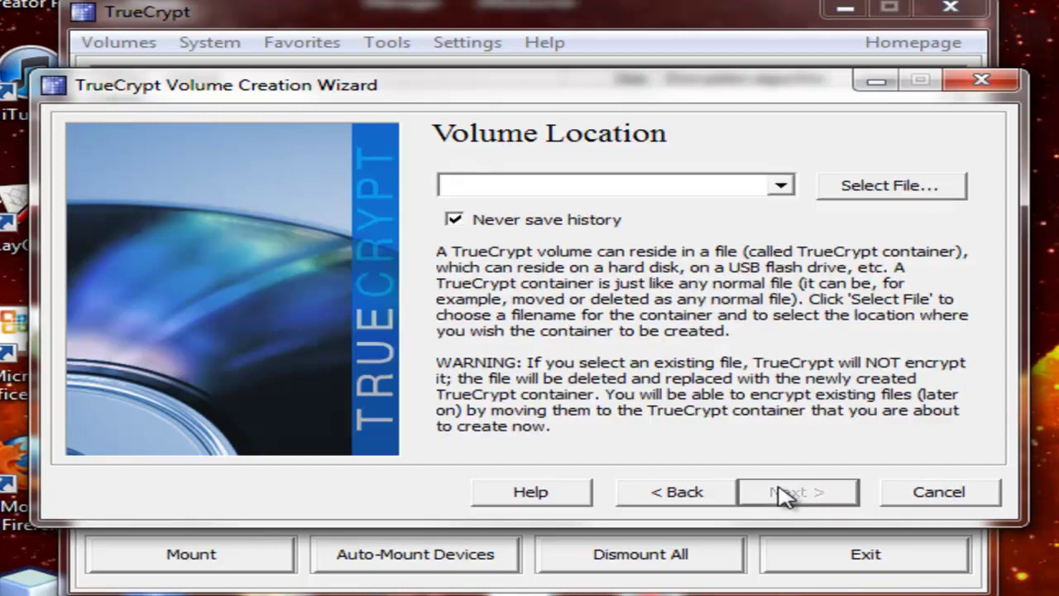
pyautogui.click(782, 185)
pyautogui.click(893, 230)
pyautogui.click(893, 188)
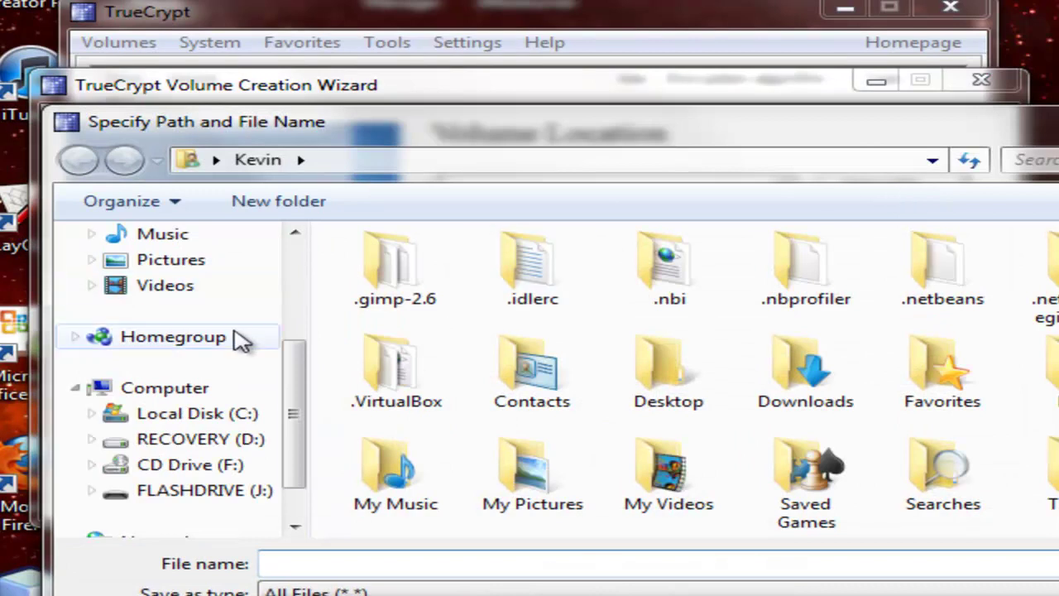
pyautogui.moveTo(290, 414); pyautogui.dragTo(300, 437)
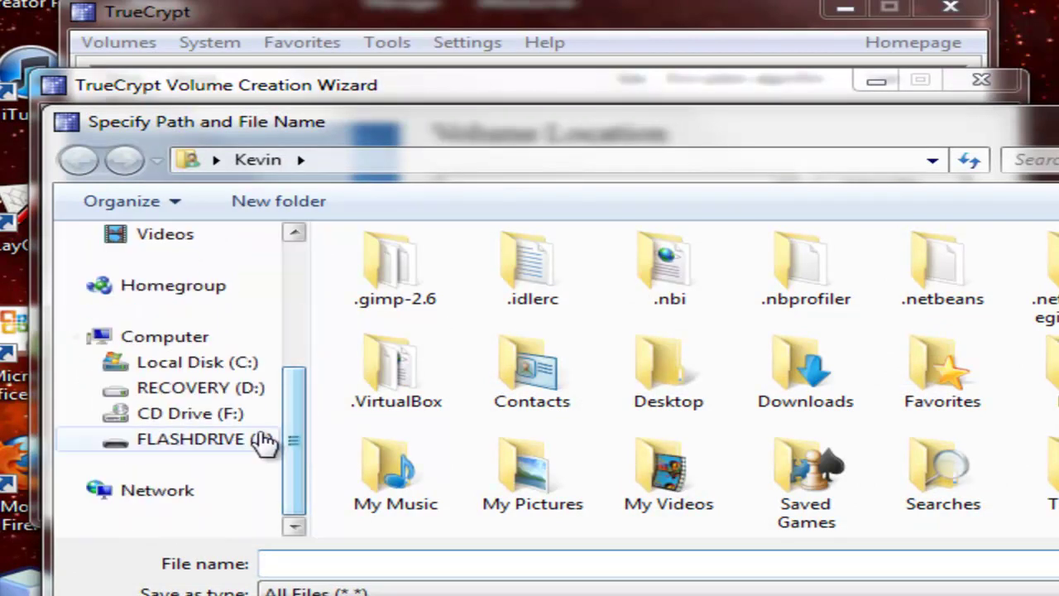
pyautogui.click(219, 445)
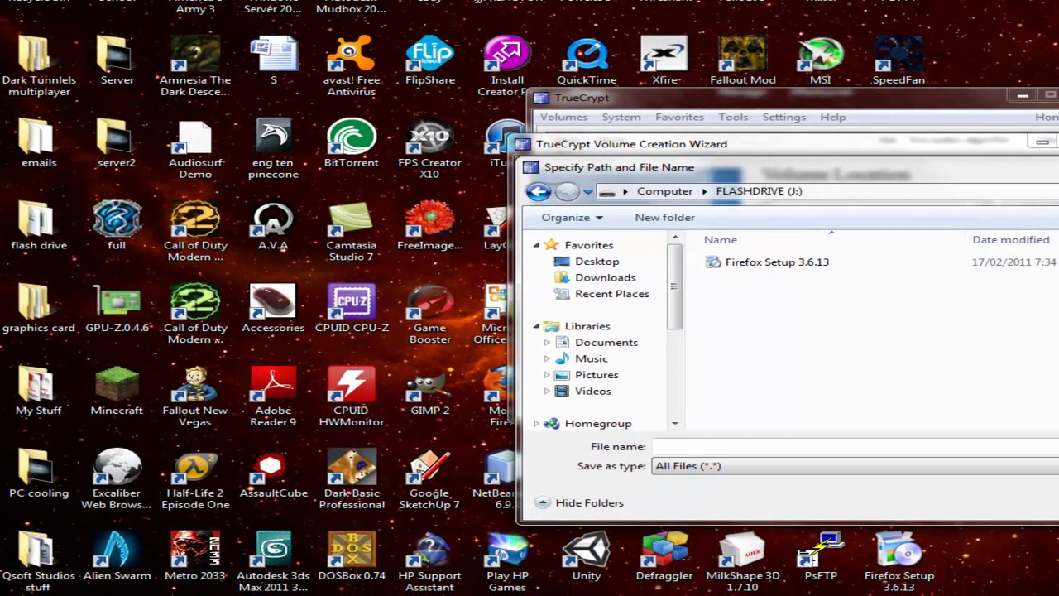
pyautogui.press('Escape')
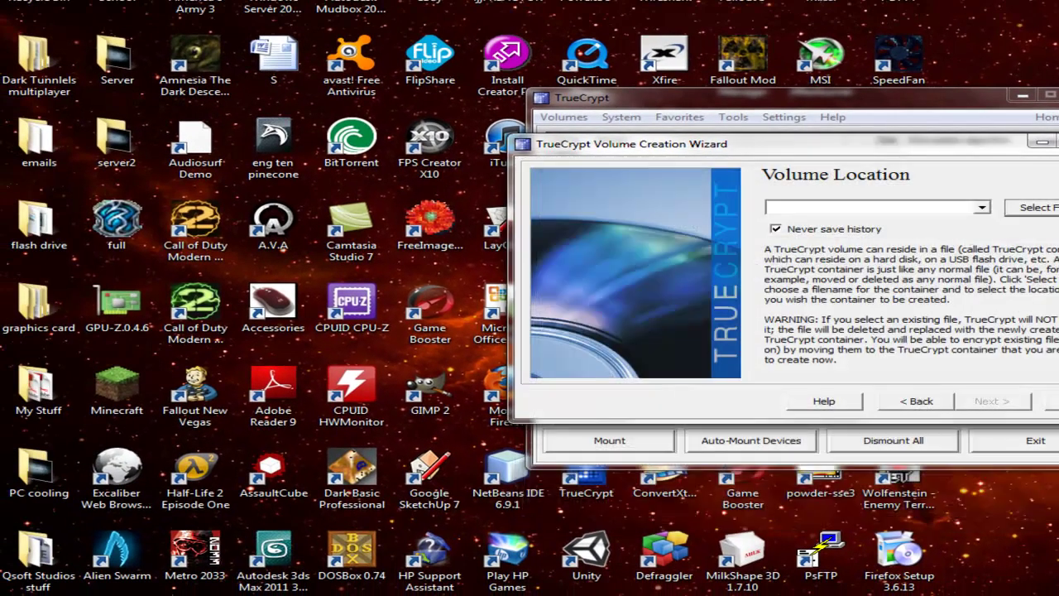
pyautogui.press('super')
pyautogui.press('Escape')
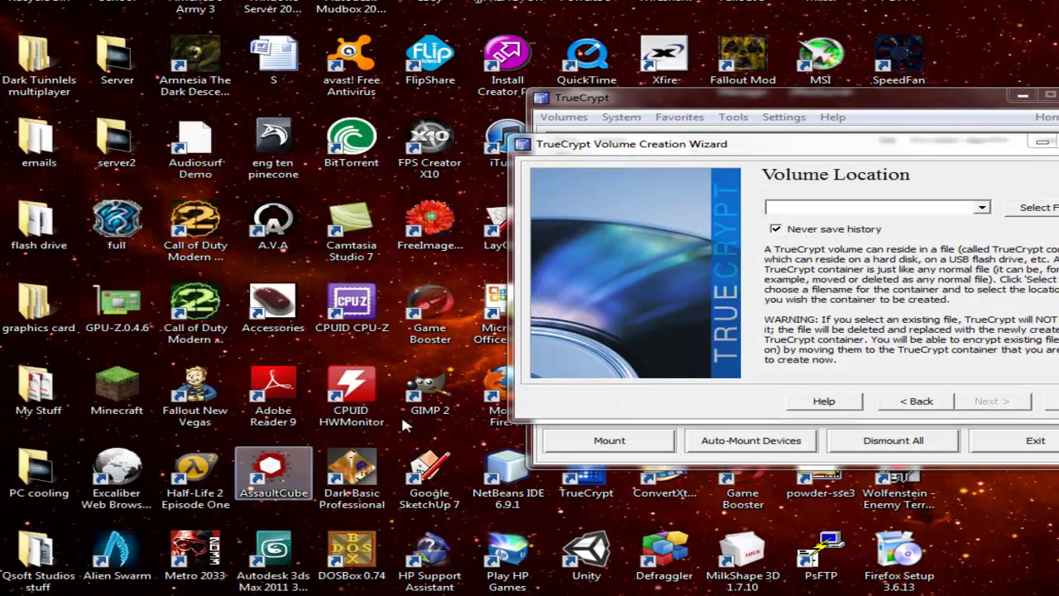
# Permanently delete the Firefox Setup 3.6.13 file from FLASHDRIVE (J:) in Windows Explorer and close the window.
pyautogui.press('super+e')
pyautogui.click(128, 366)
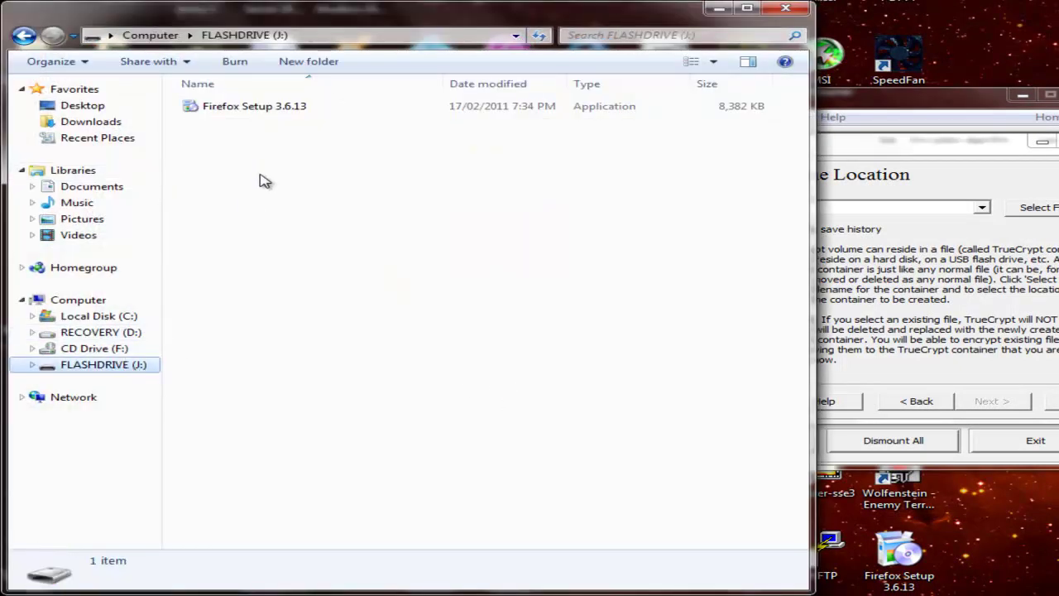
pyautogui.click(279, 104)
pyautogui.hotkey('shift', 'Delete')
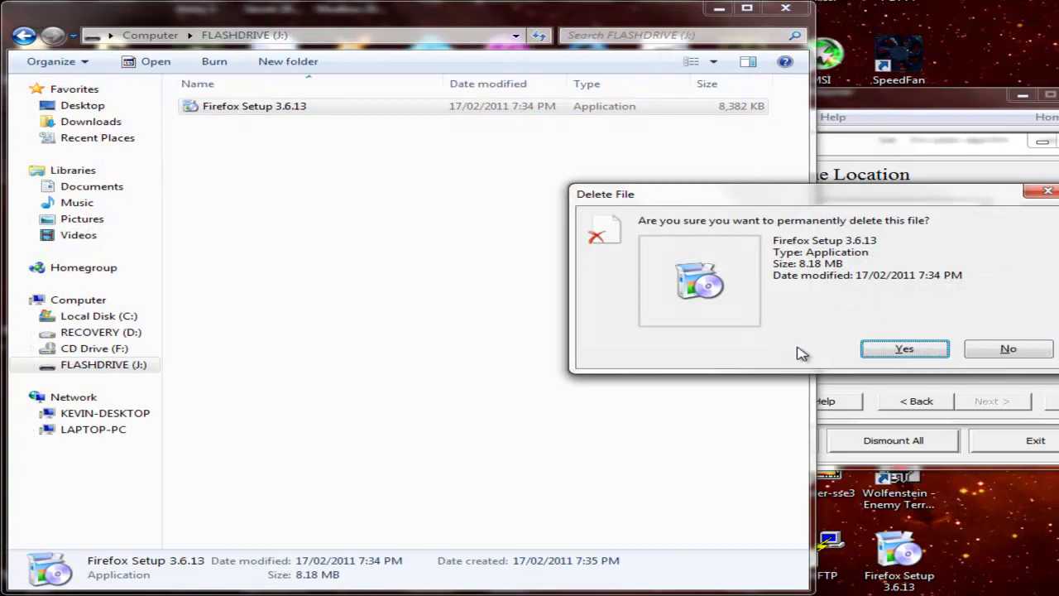
pyautogui.click(904, 348)
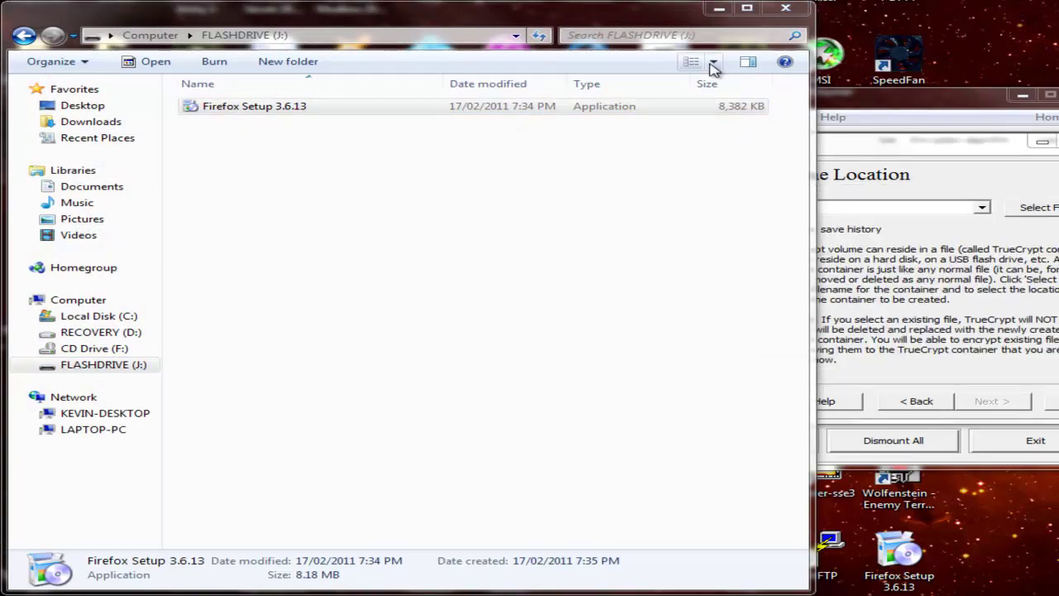
pyautogui.click(786, 9)
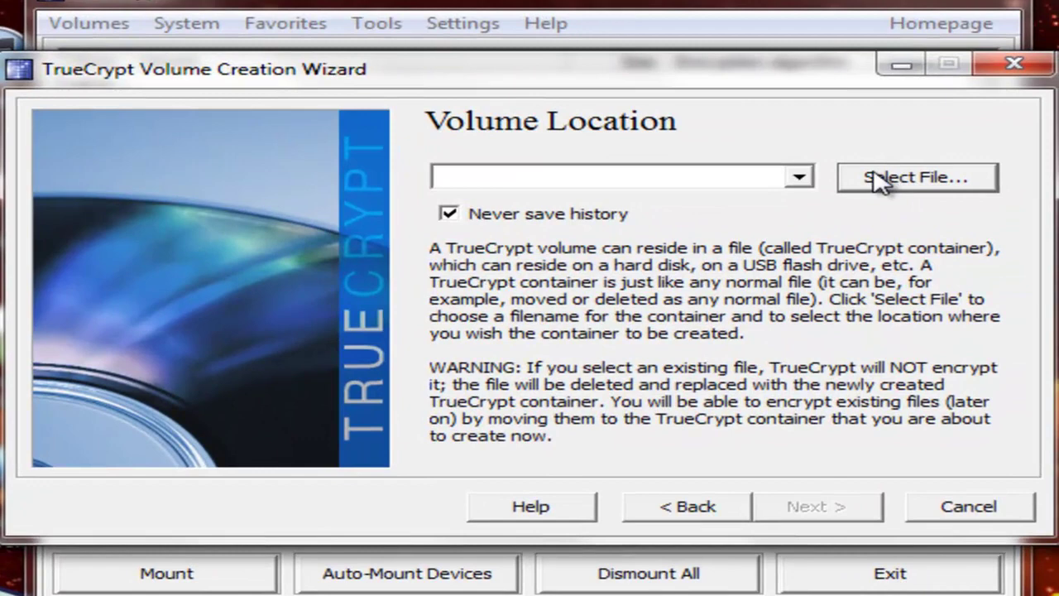
# Set the volume location to a file named TrueCrypt on FLASHDRIVE (J:) and continue the wizard.
pyautogui.click(879, 179)
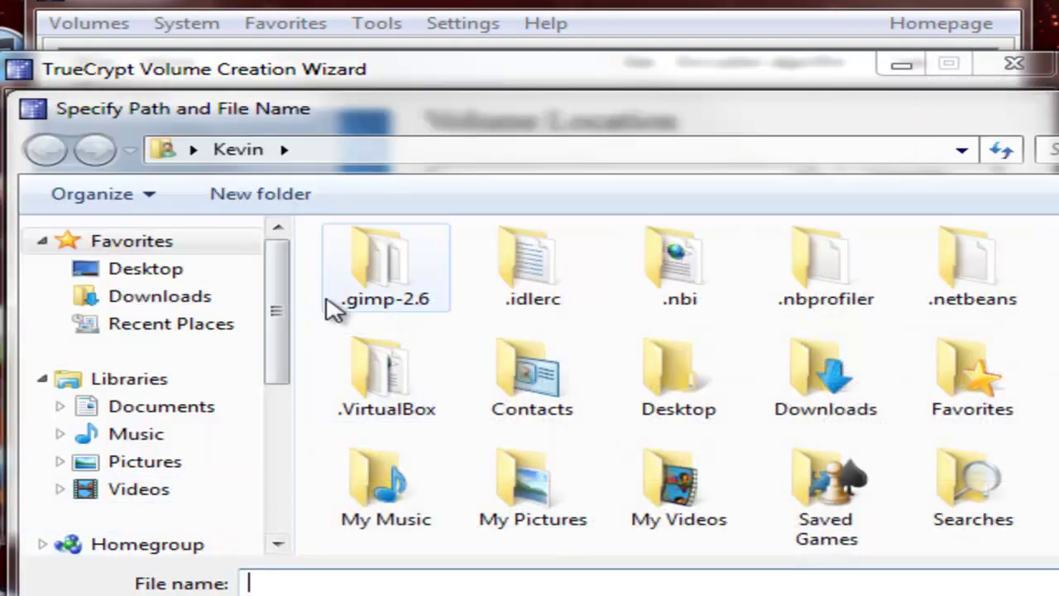
pyautogui.moveTo(280, 319); pyautogui.dragTo(282, 417)
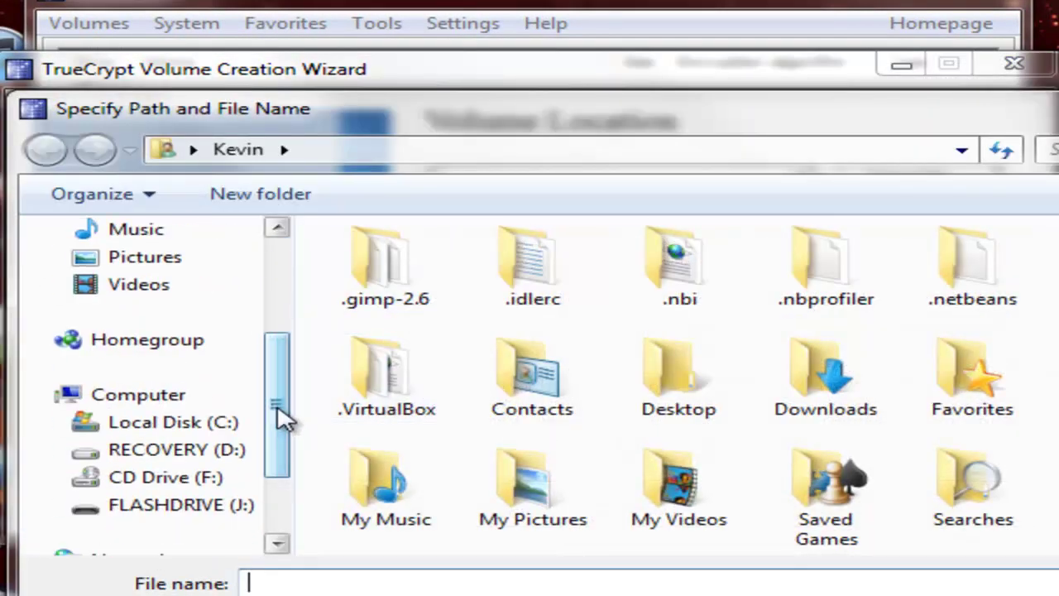
pyautogui.click(182, 506)
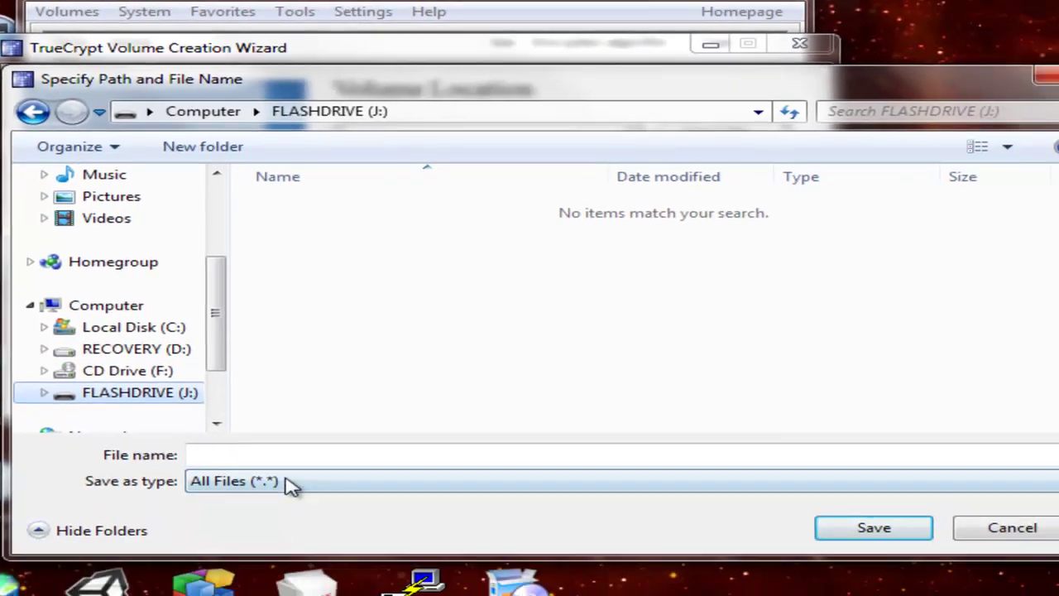
pyautogui.click(277, 456)
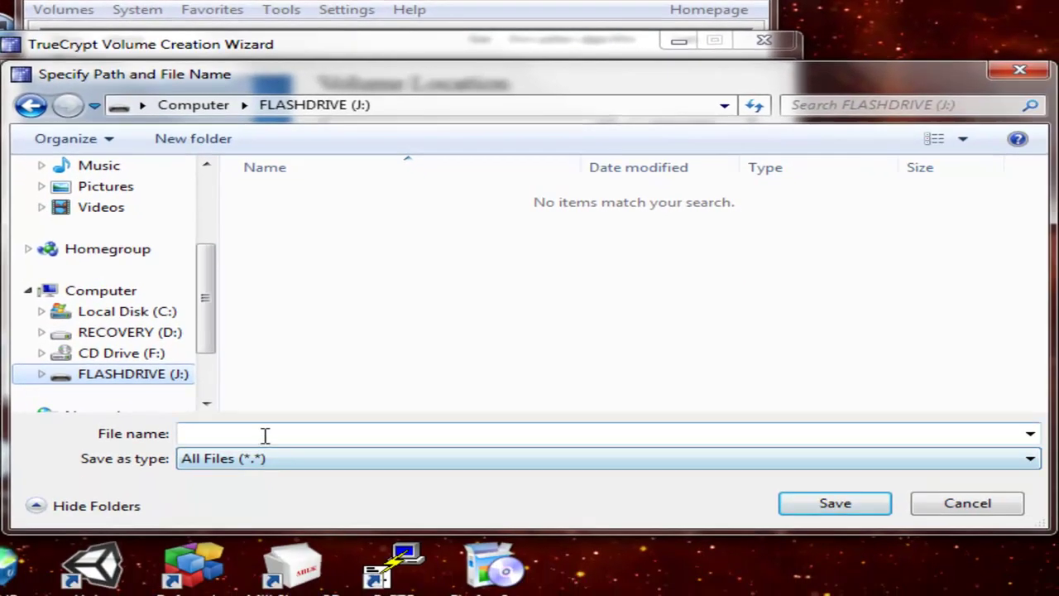
pyautogui.write('T')
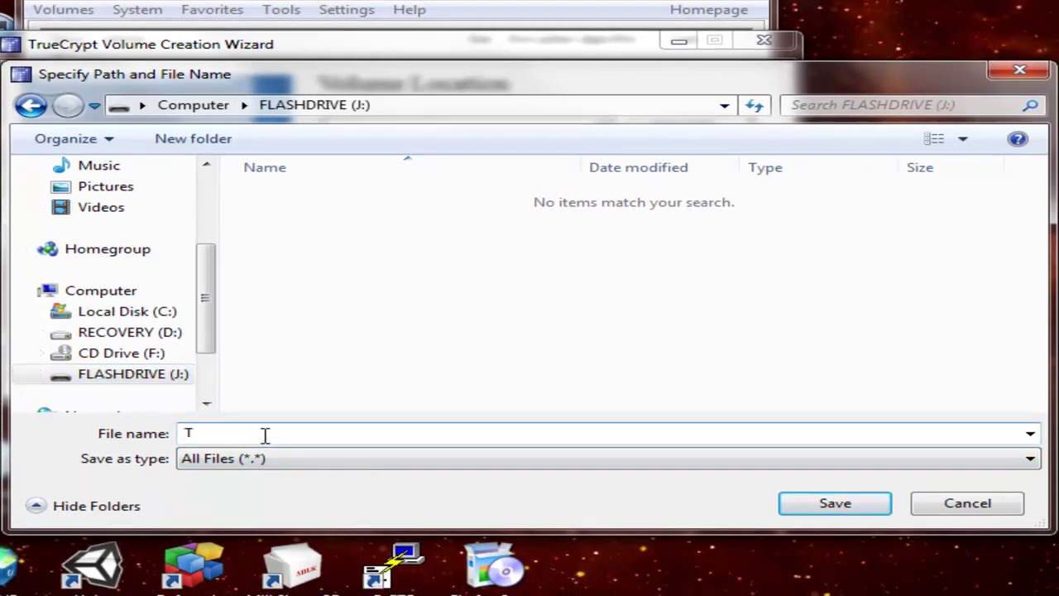
pyautogui.write('rueCrypt')
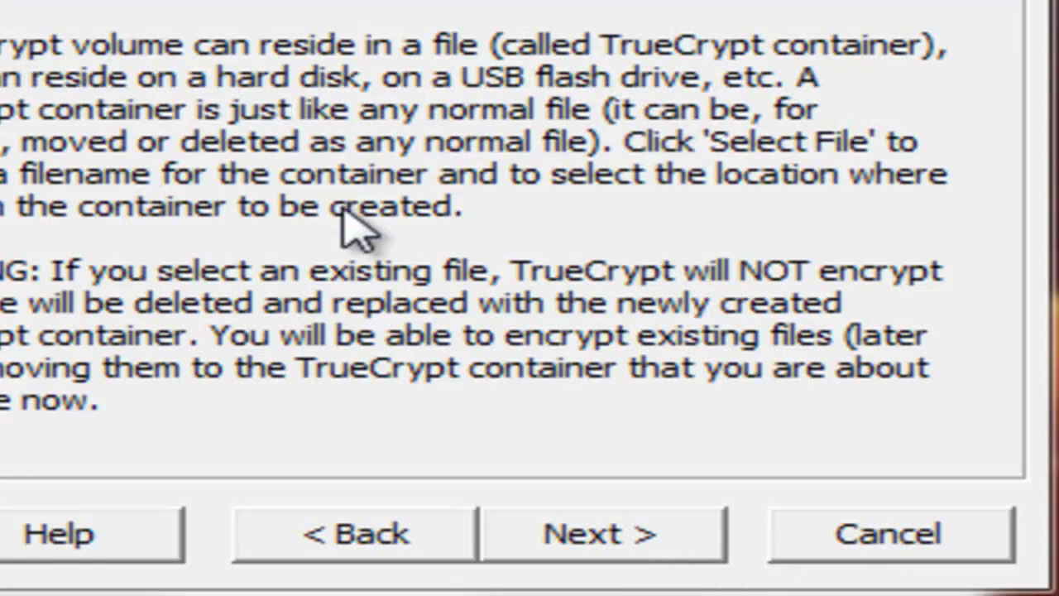
pyautogui.click(600, 542)
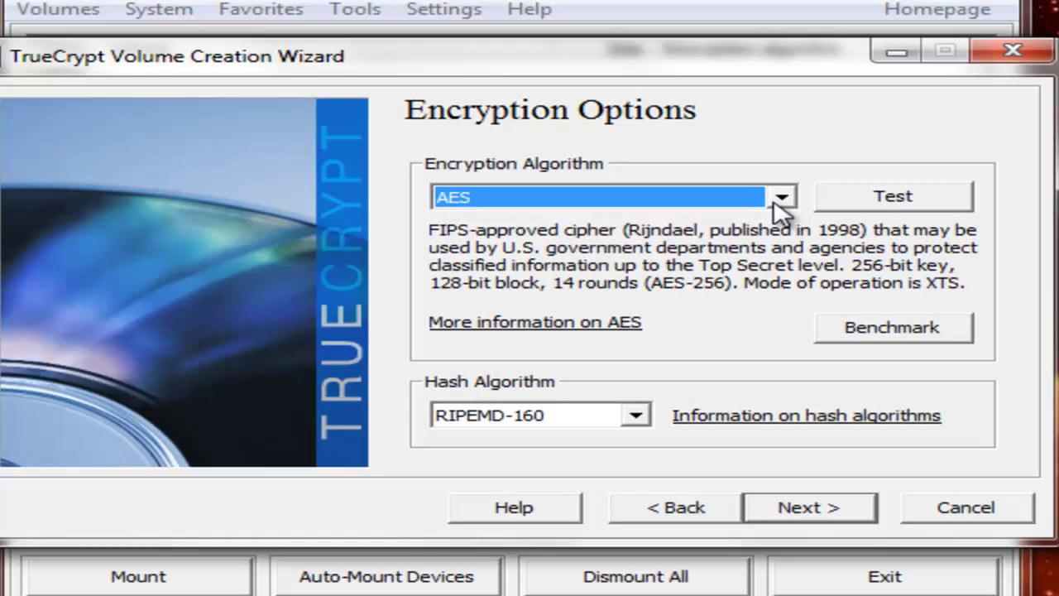
# Choose AES-Twofish-Serpent encryption with the RIPEMD-160 hash algorithm and proceed to the volume size.
pyautogui.click(788, 207)
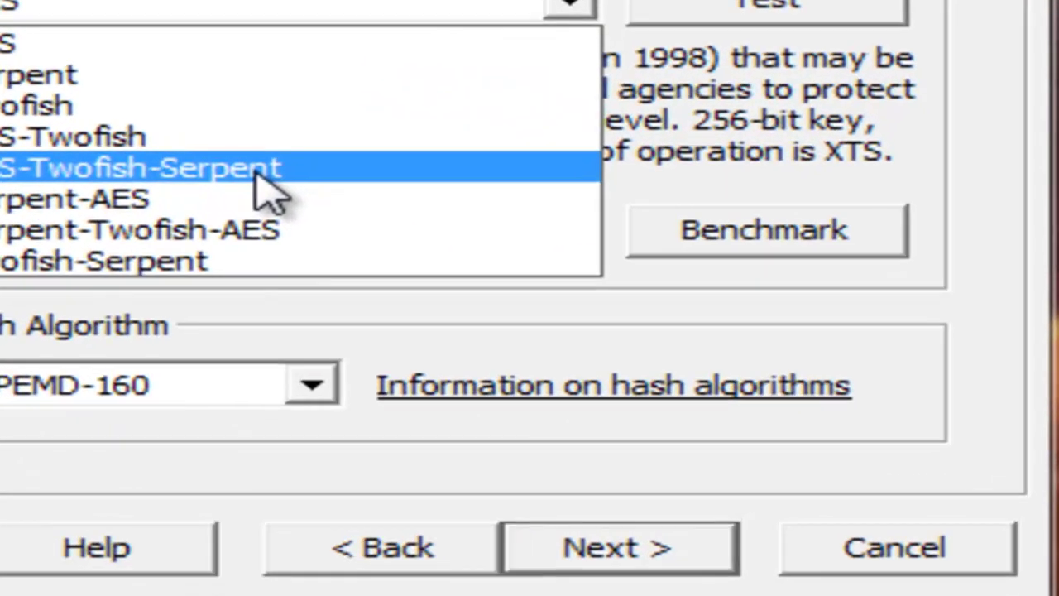
pyautogui.click(618, 299)
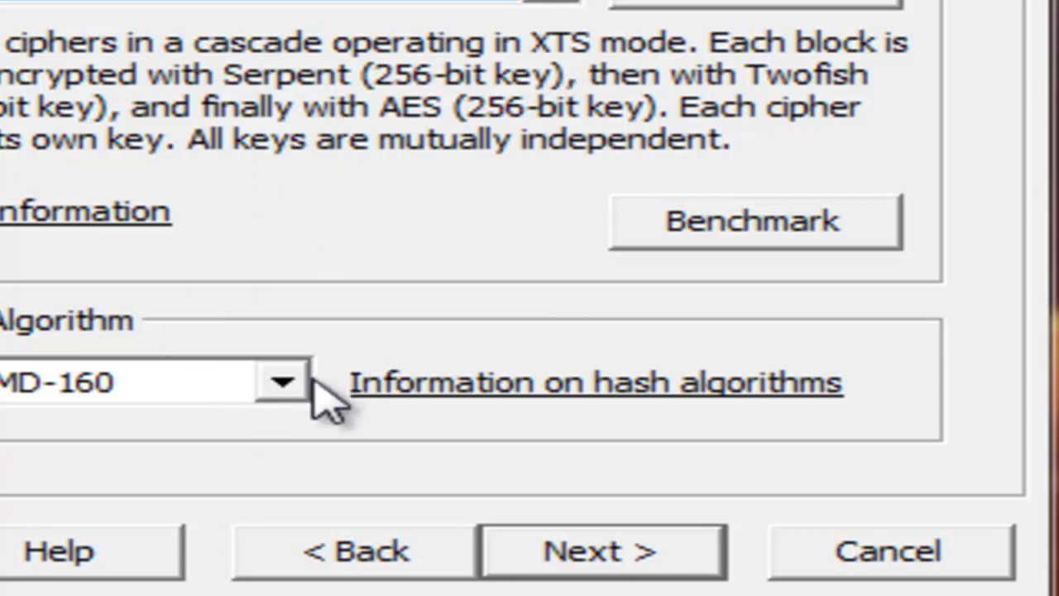
pyautogui.click(283, 382)
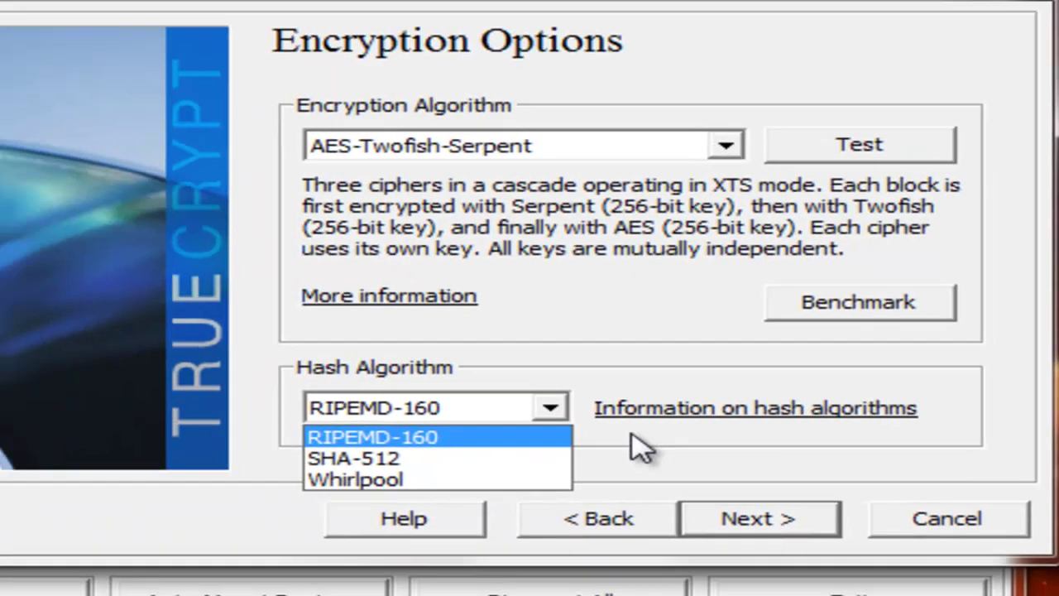
pyautogui.click(449, 438)
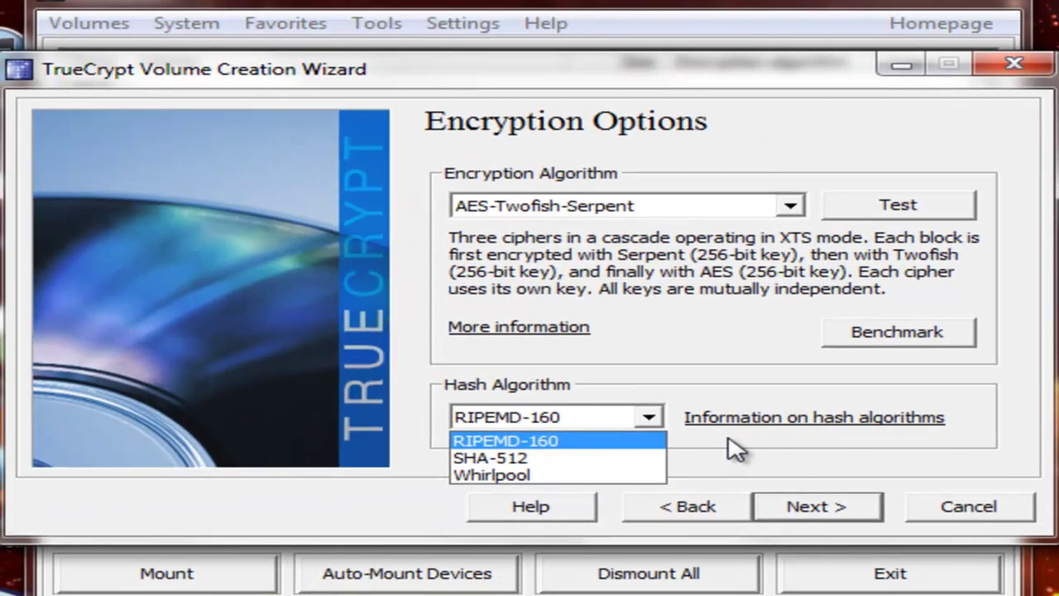
pyautogui.click(845, 513)
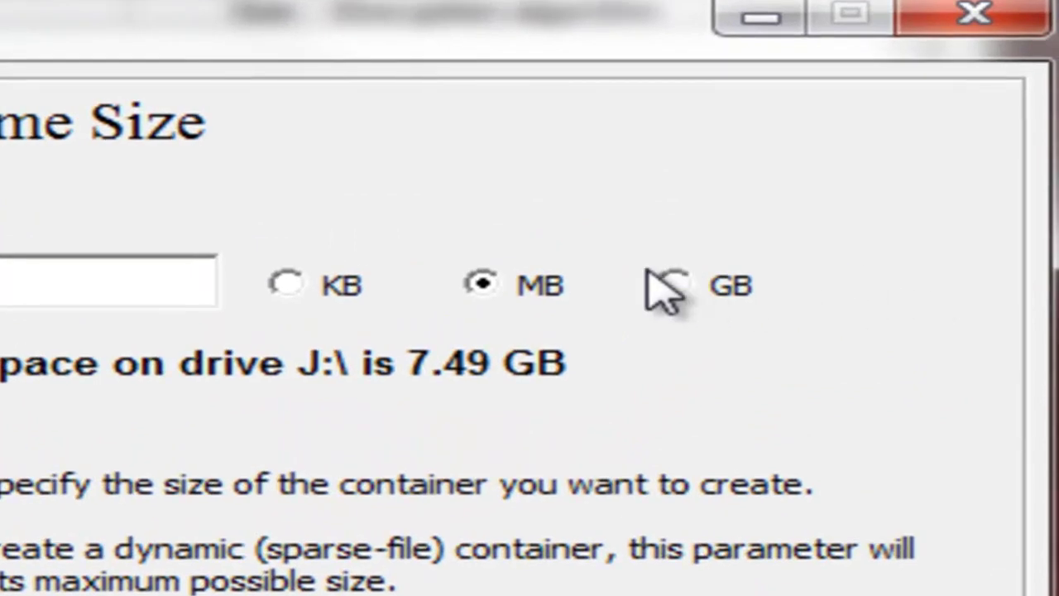
# Try to continue with a volume size of 7 GB.
pyautogui.click(672, 283)
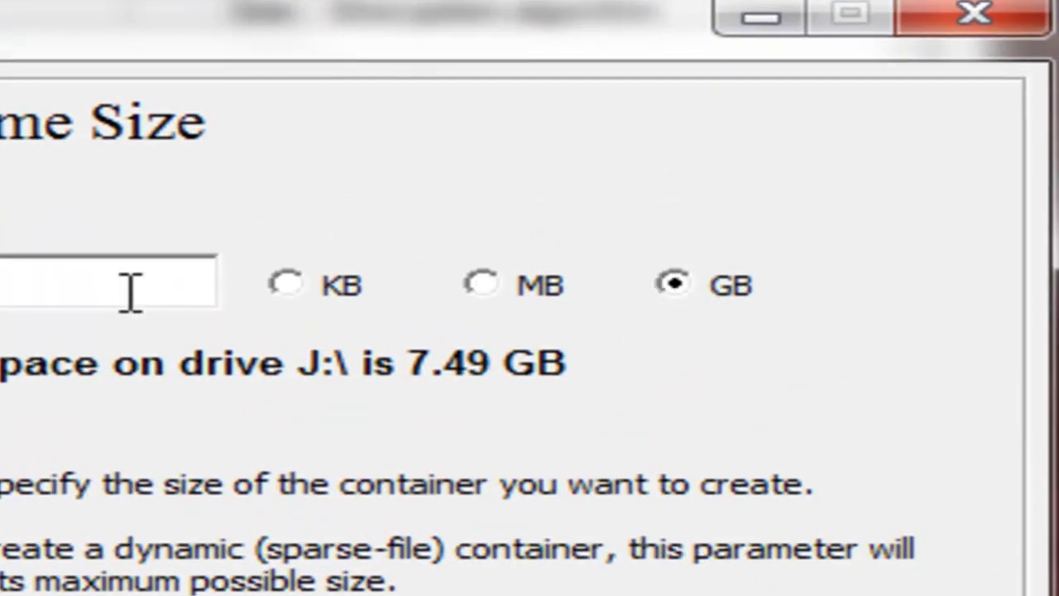
pyautogui.write('7')
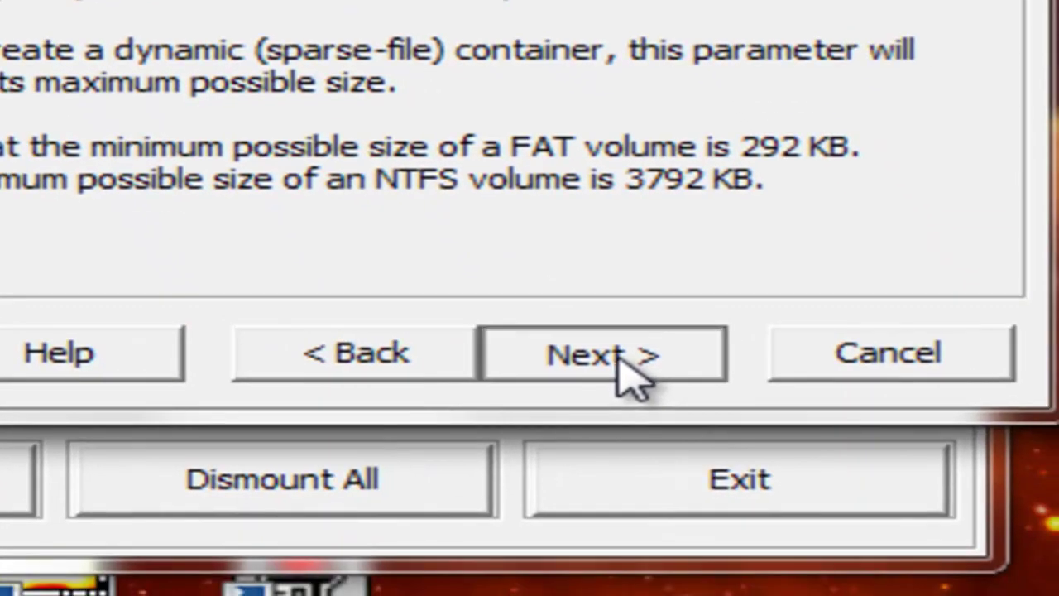
pyautogui.click(619, 360)
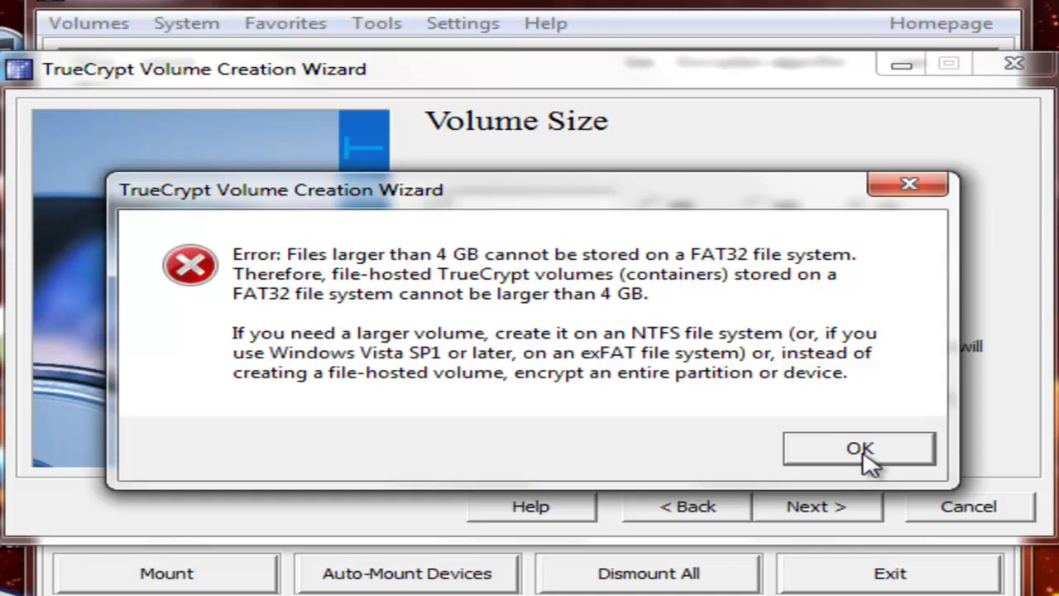
pyautogui.click(864, 455)
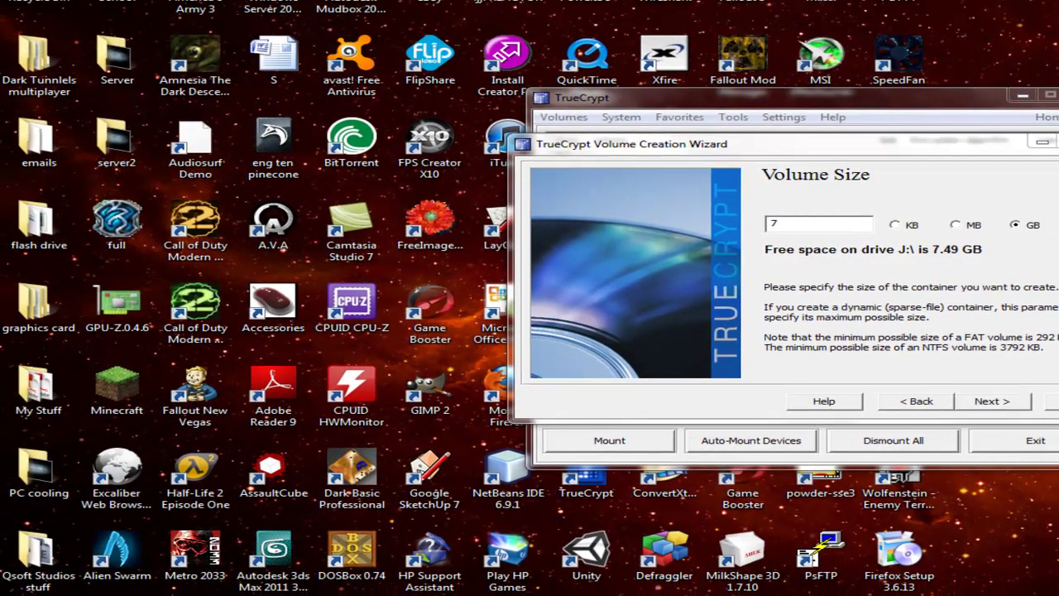
# Open the properties of FLASHDRIVE (J:) from Windows Explorer to check its file system and capacity.
pyautogui.press('super+e')
pyautogui.click(87, 368)
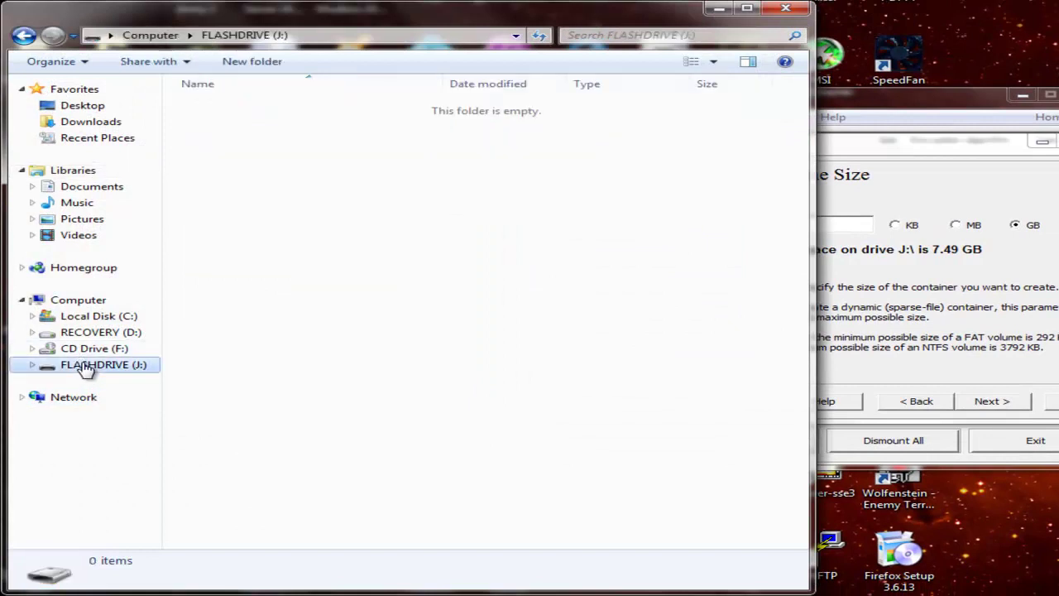
pyautogui.rightClick(85, 367)
pyautogui.click(631, 411)
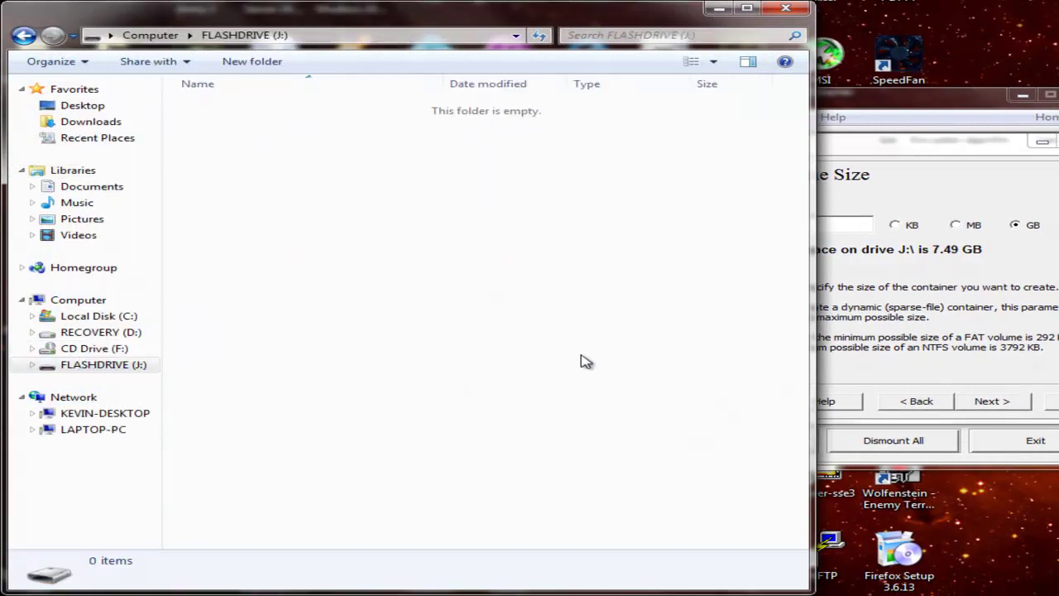
pyautogui.rightClick(88, 372)
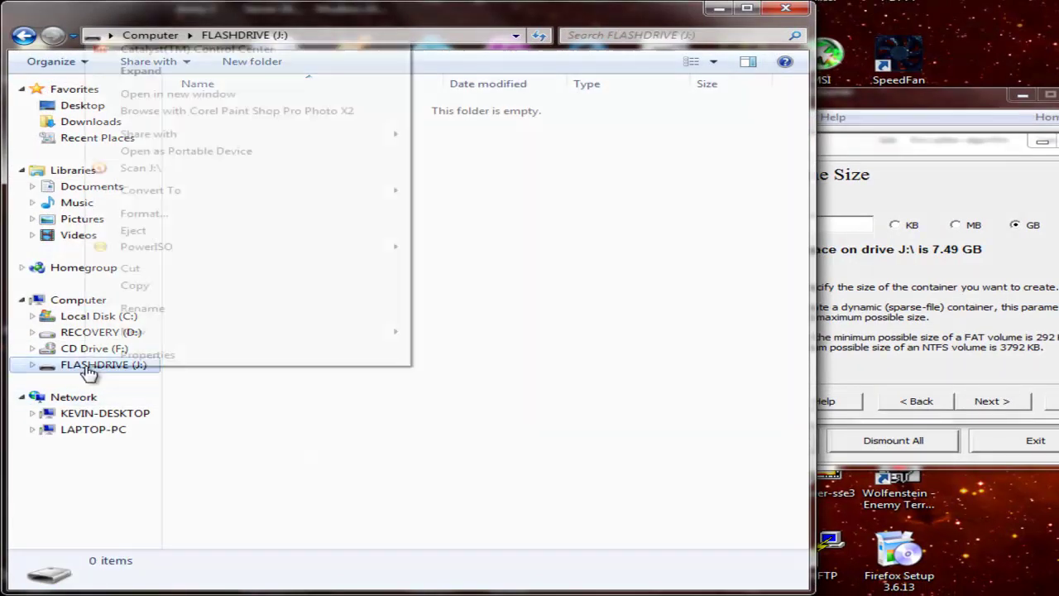
pyautogui.click(183, 355)
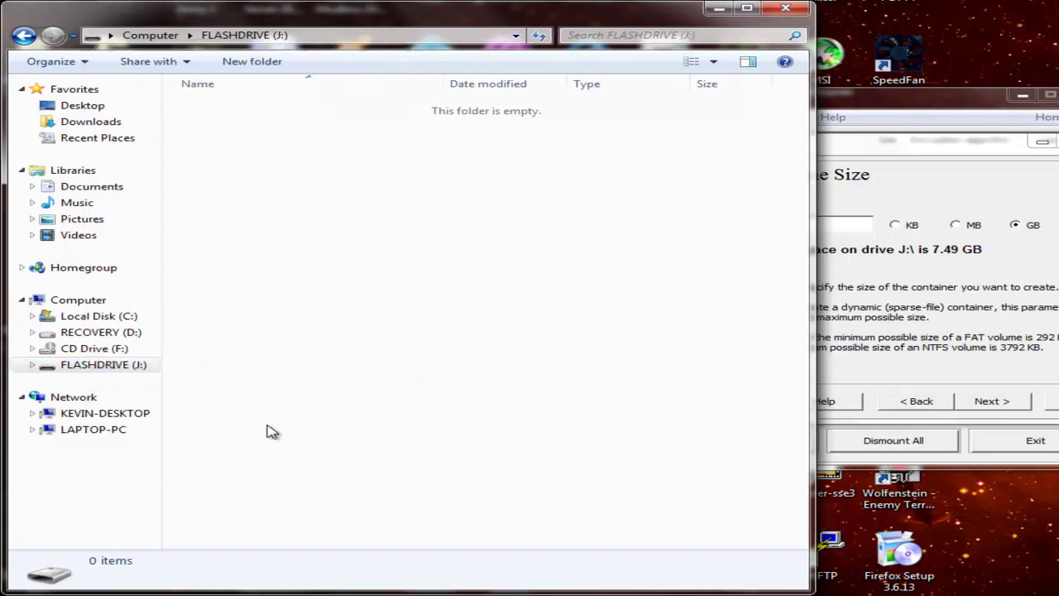
pyautogui.click(78, 299)
pyautogui.rightClick(325, 219)
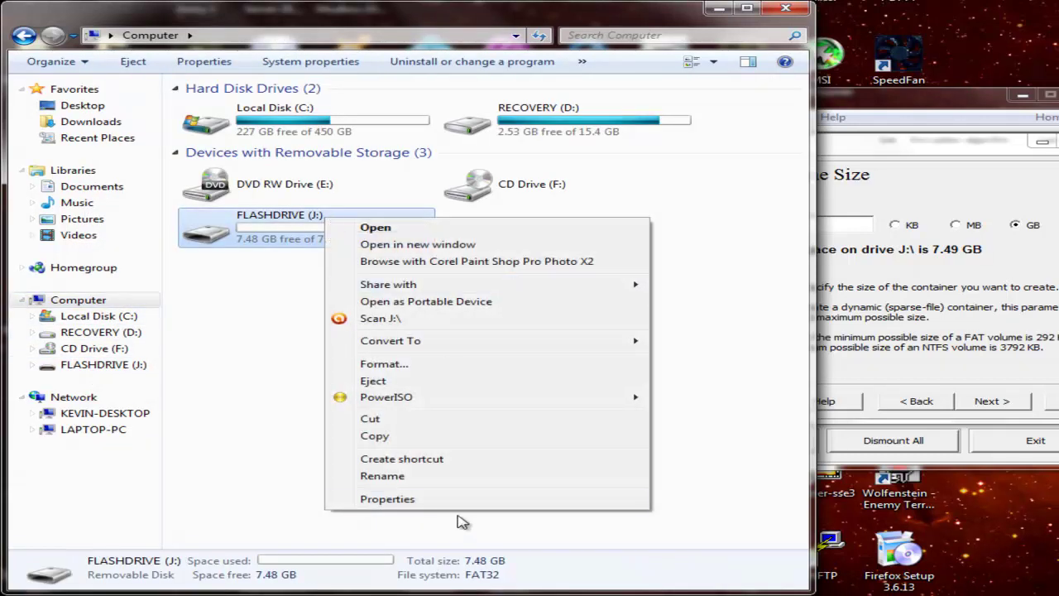
pyautogui.click(387, 499)
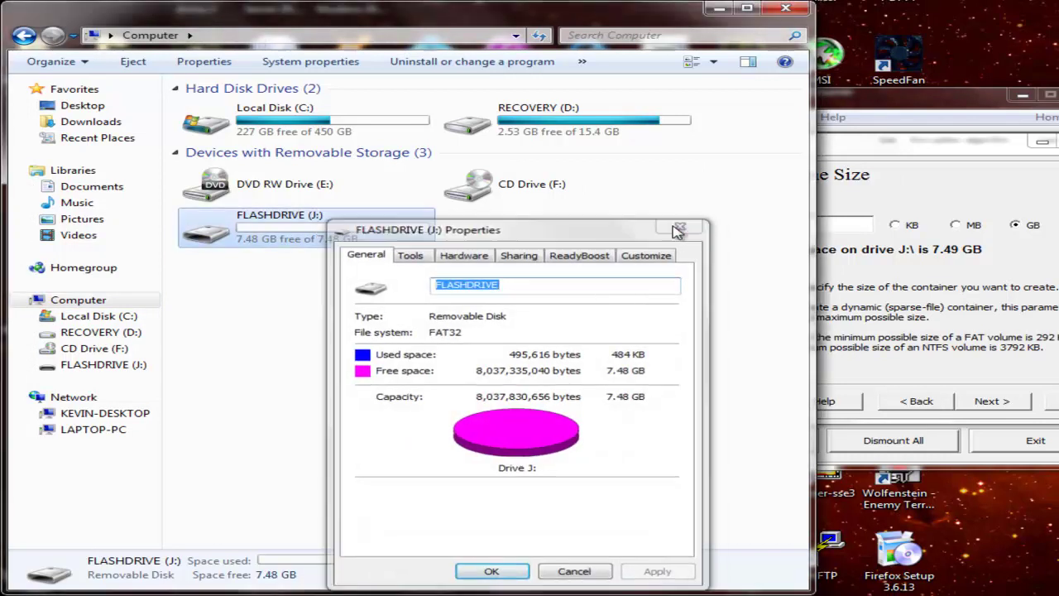
# Quick-format FLASHDRIVE (J:) with the NTFS file system, then close the format dialog and the Explorer window.
pyautogui.click(672, 229)
pyautogui.rightClick(270, 212)
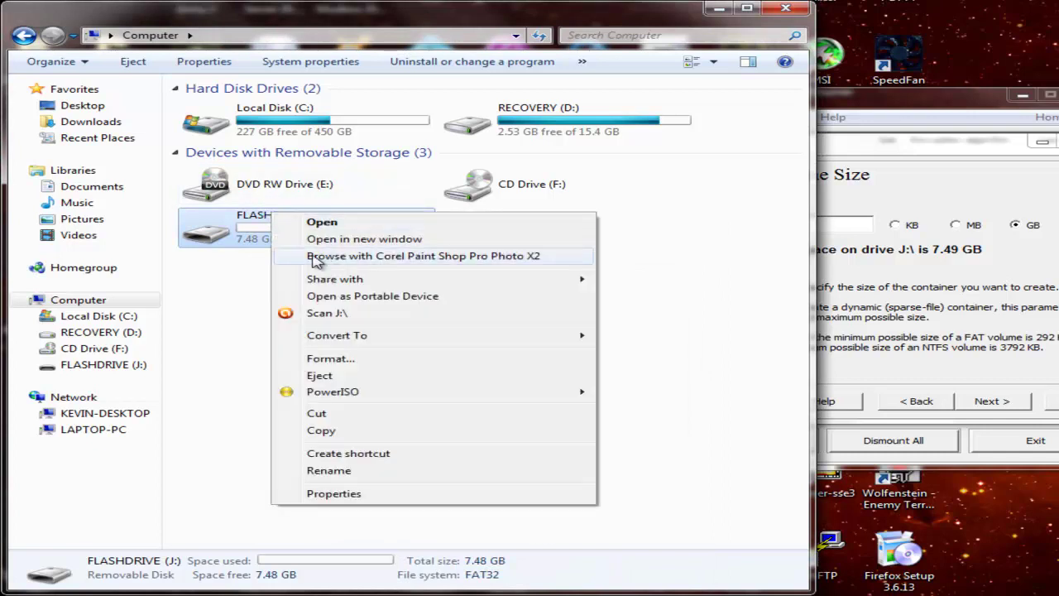
pyautogui.rightClick(246, 237)
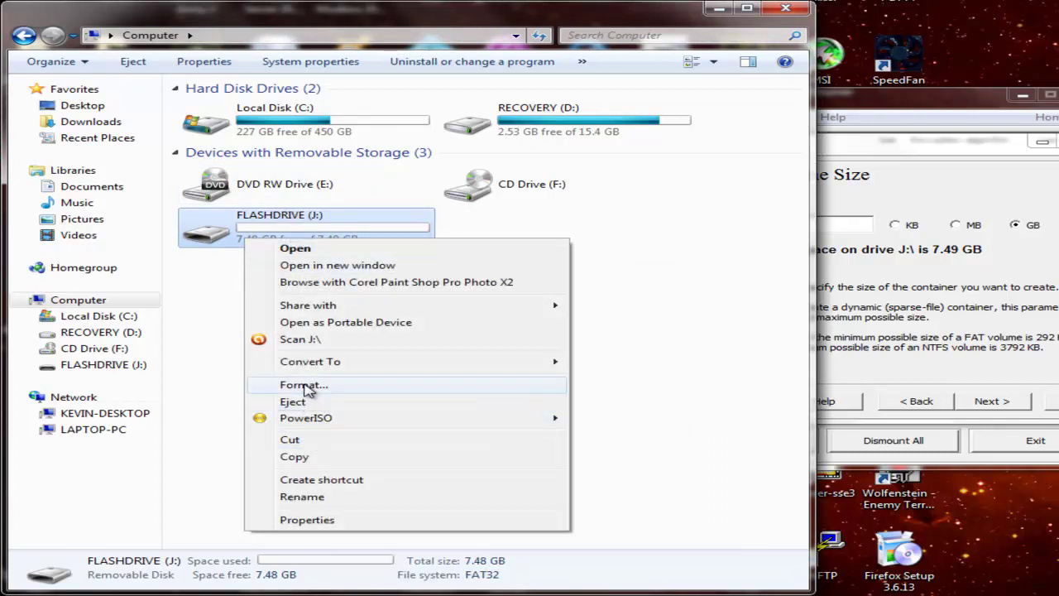
pyautogui.click(305, 387)
pyautogui.click(257, 227)
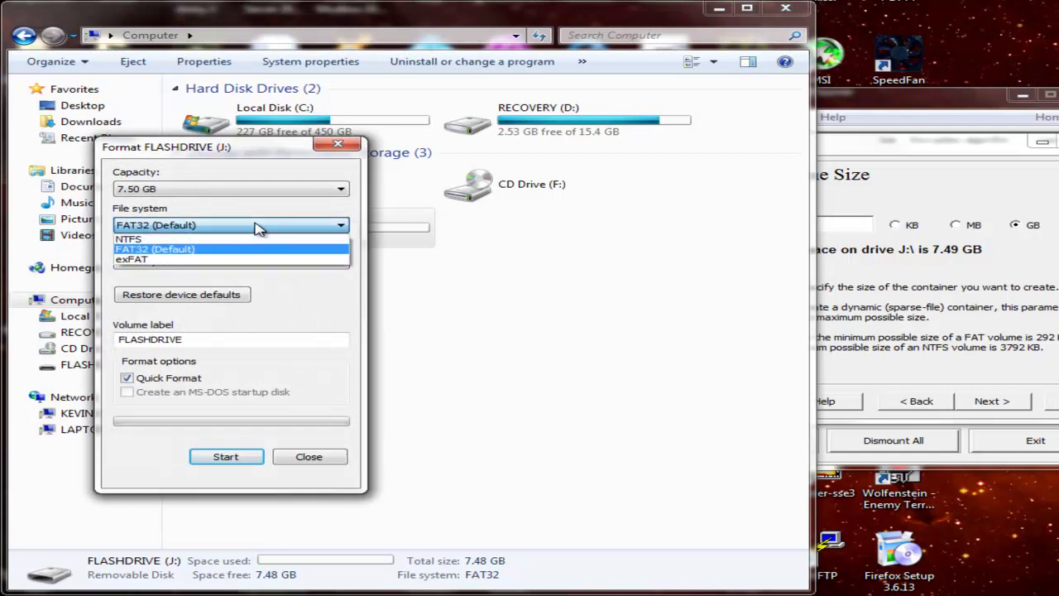
pyautogui.click(232, 239)
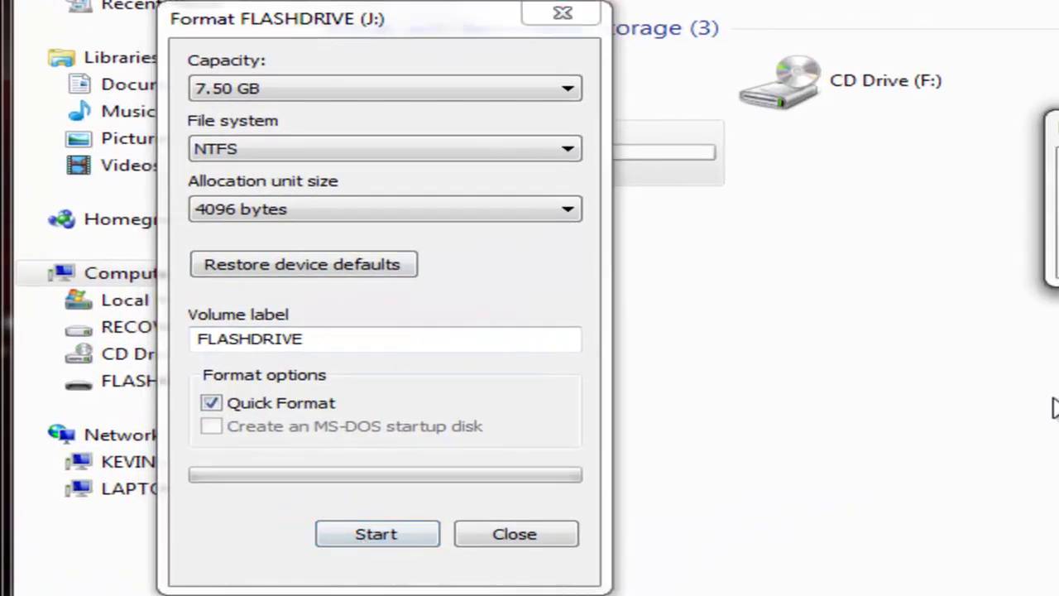
pyautogui.press('Return')
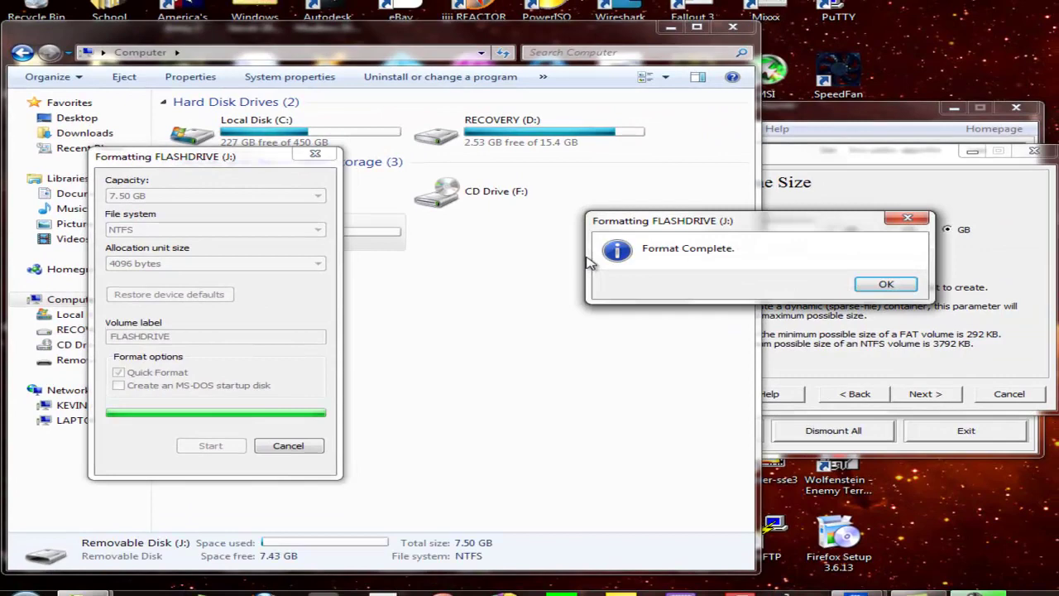
pyautogui.click(890, 282)
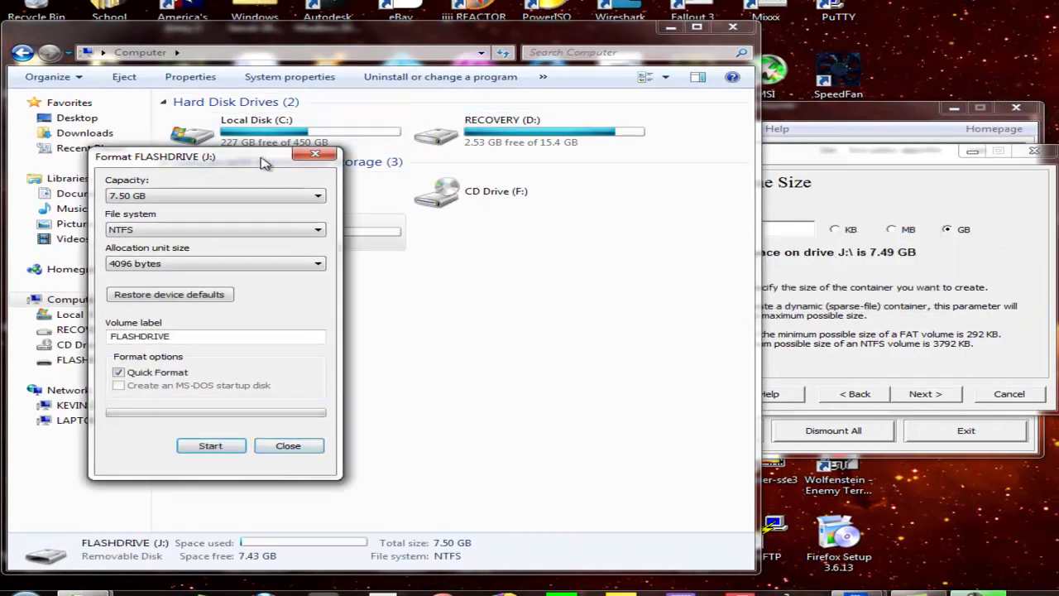
pyautogui.click(287, 448)
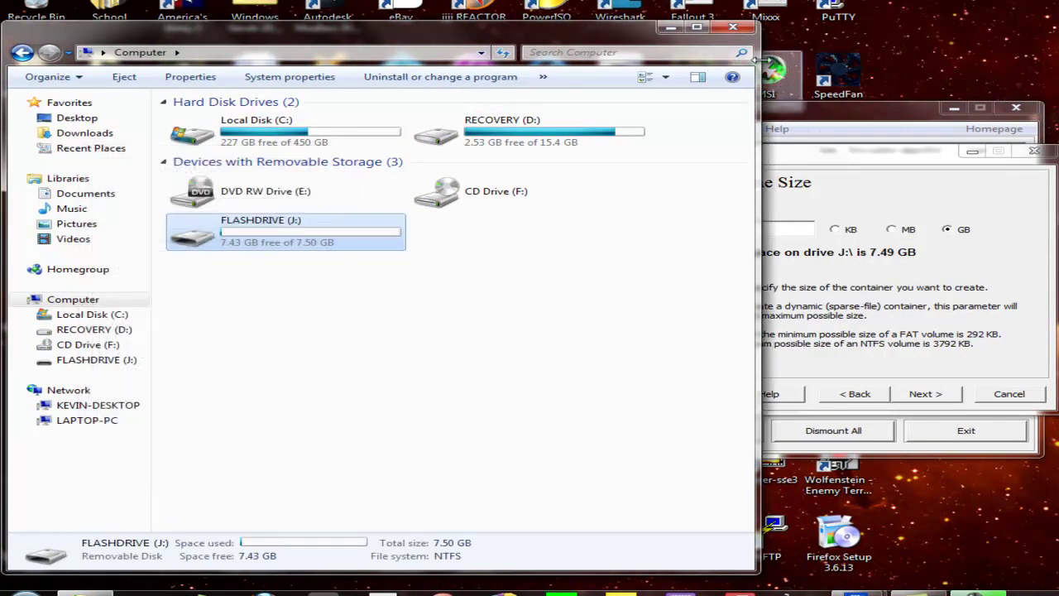
pyautogui.click(733, 27)
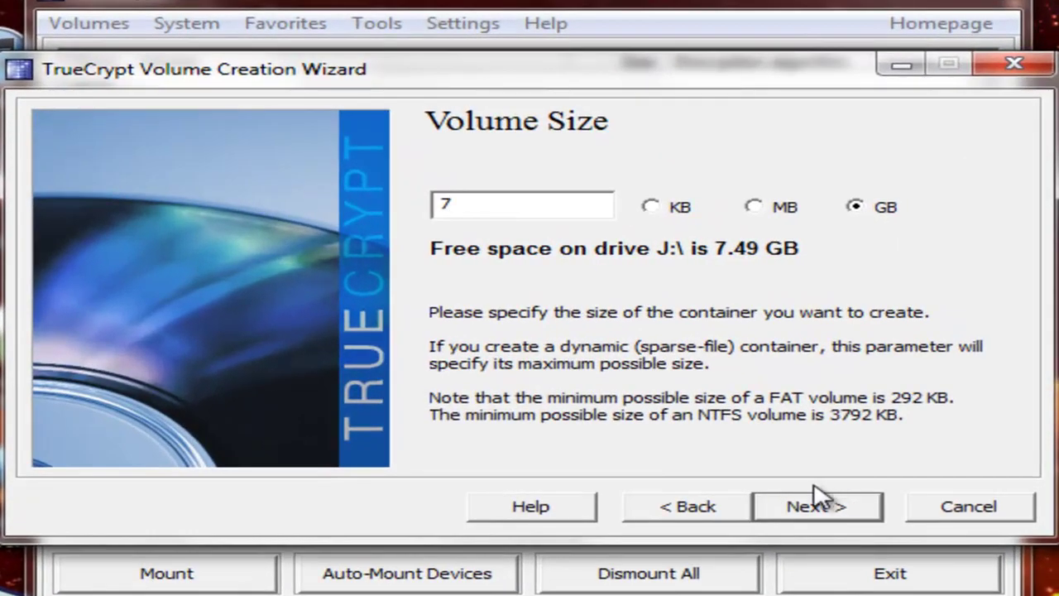
# Continue with the 7 GB volume size, then enter and confirm the volume password.
pyautogui.click(833, 479)
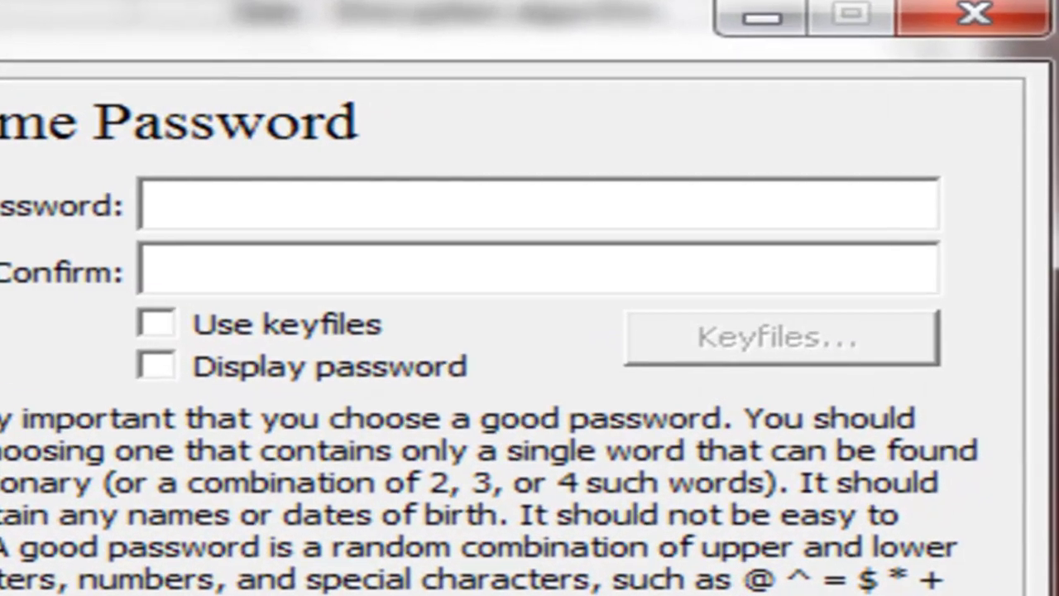
pyautogui.write('*************')
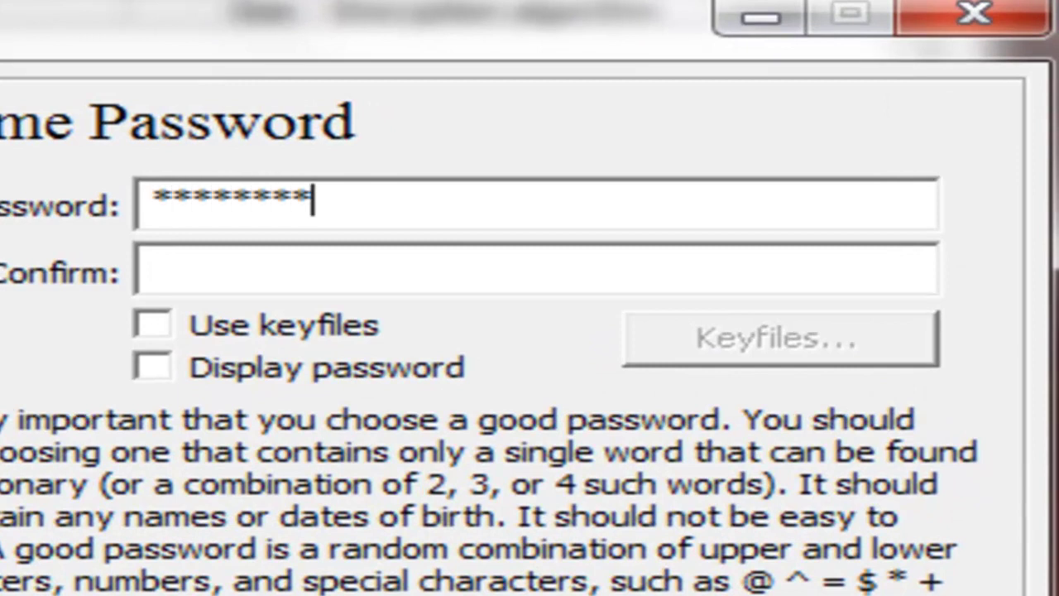
pyautogui.write('*********')
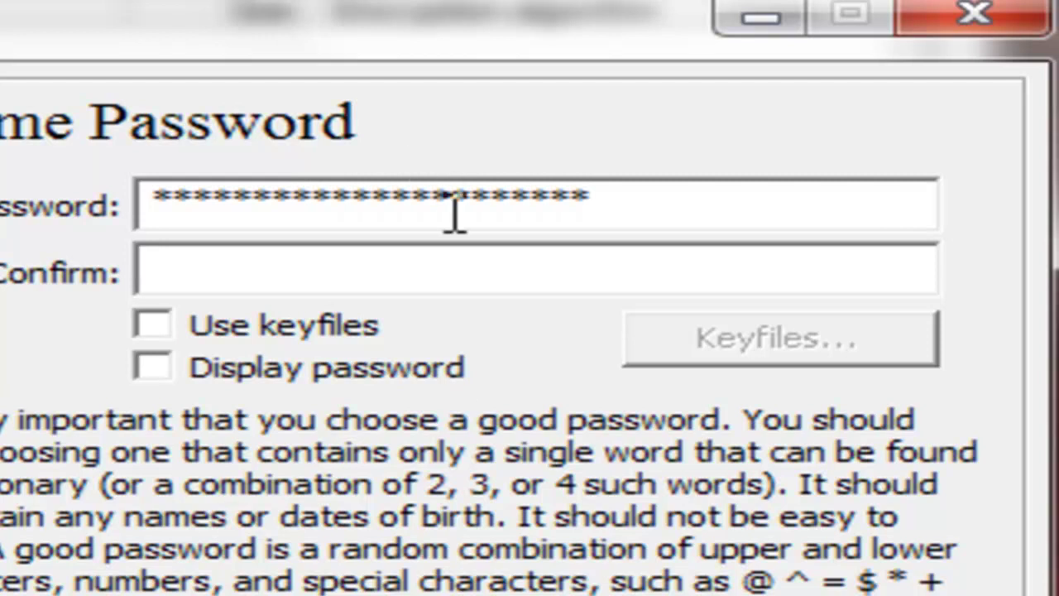
pyautogui.click(424, 283)
pyautogui.write('*********')
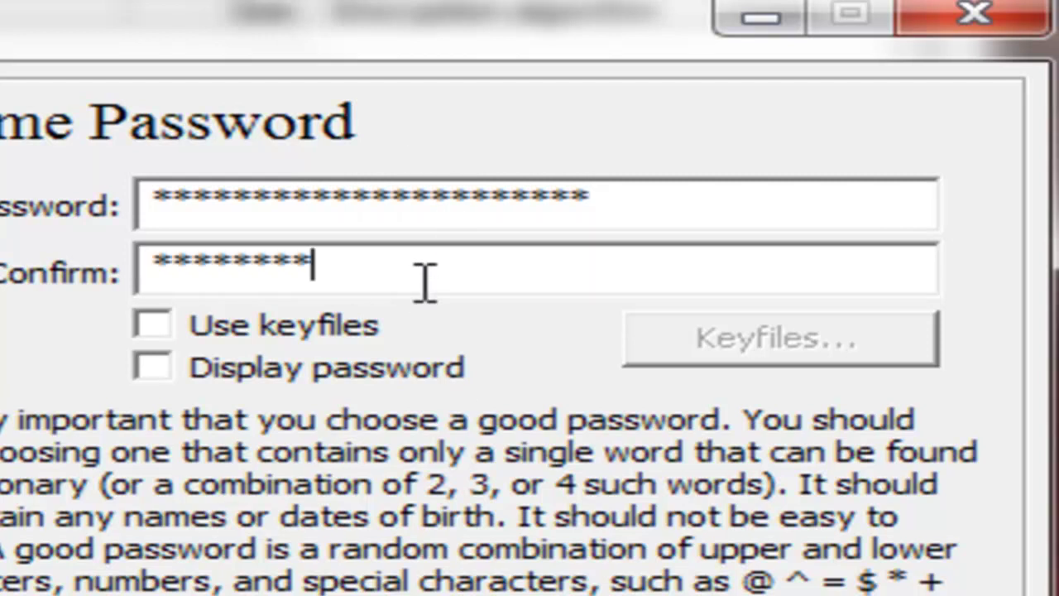
pyautogui.write('**********')
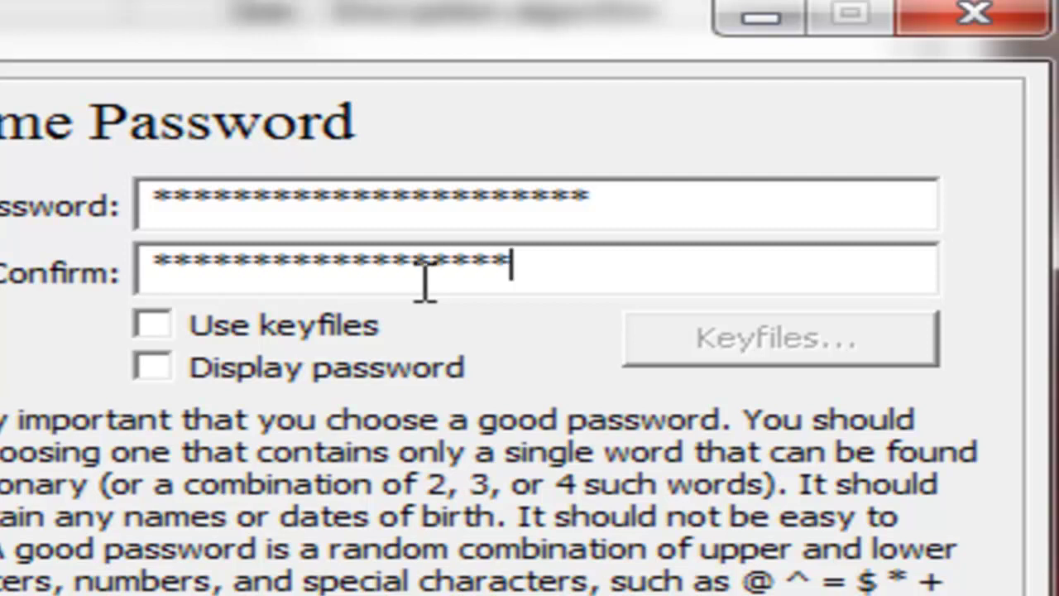
pyautogui.write('****')
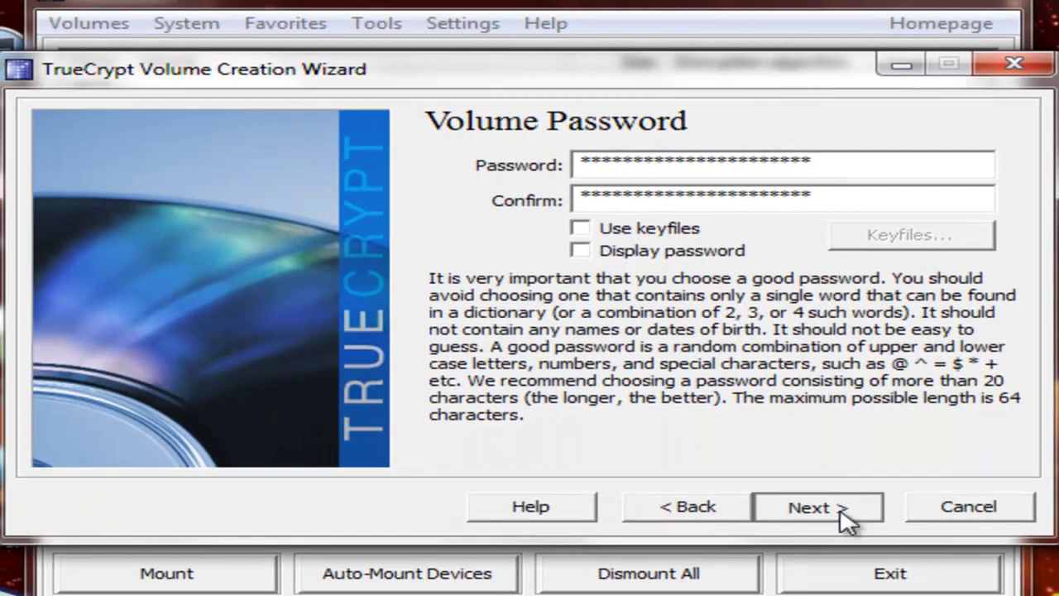
pyautogui.click(844, 518)
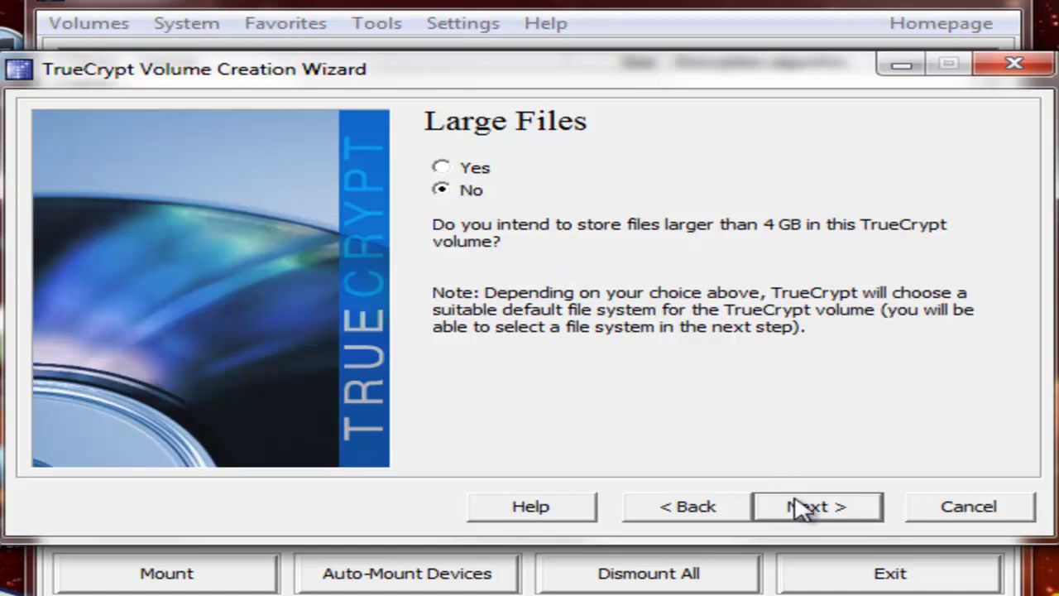
# Keep the large files option at No and set the volume's filesystem to NTFS with the Default cluster size.
pyautogui.click(823, 507)
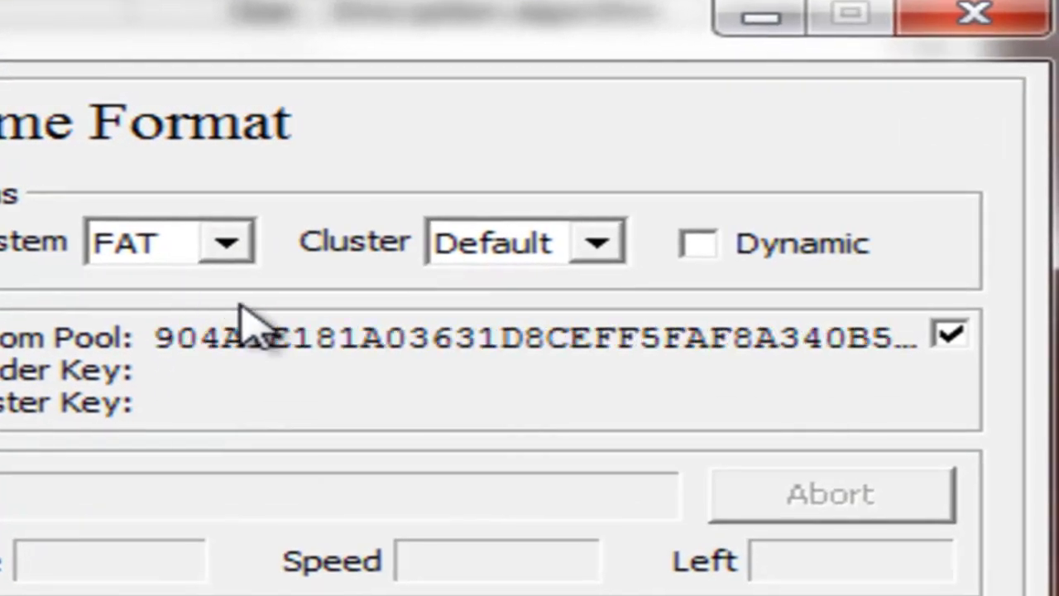
pyautogui.click(621, 185)
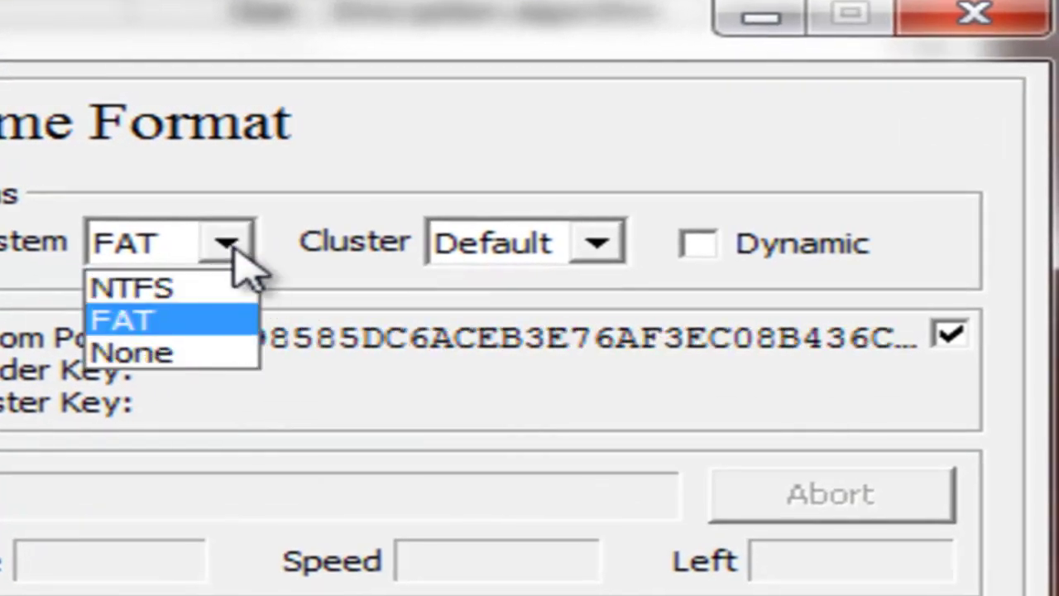
pyautogui.click(202, 287)
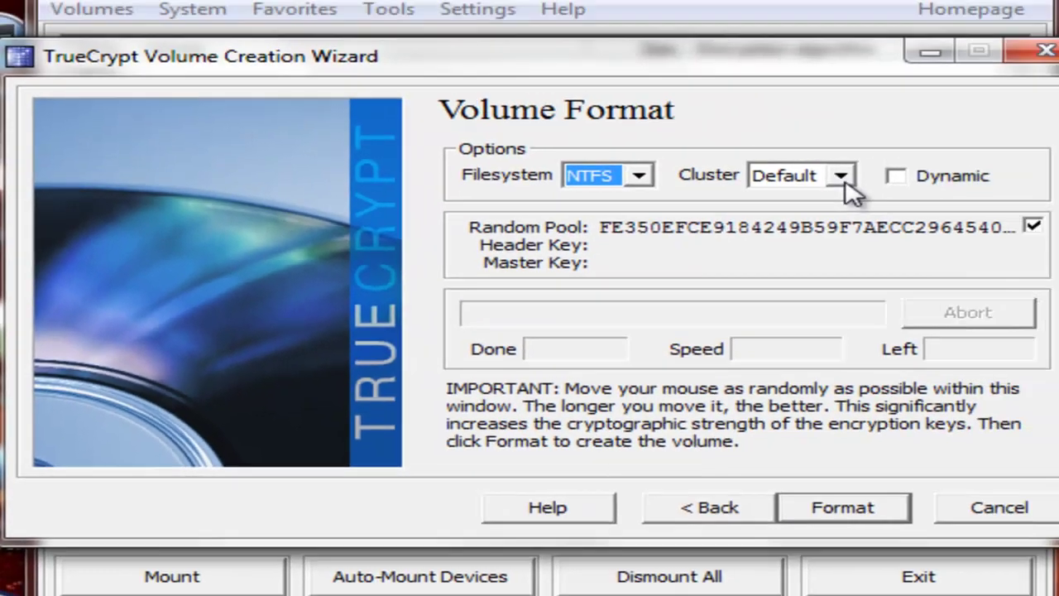
pyautogui.click(832, 177)
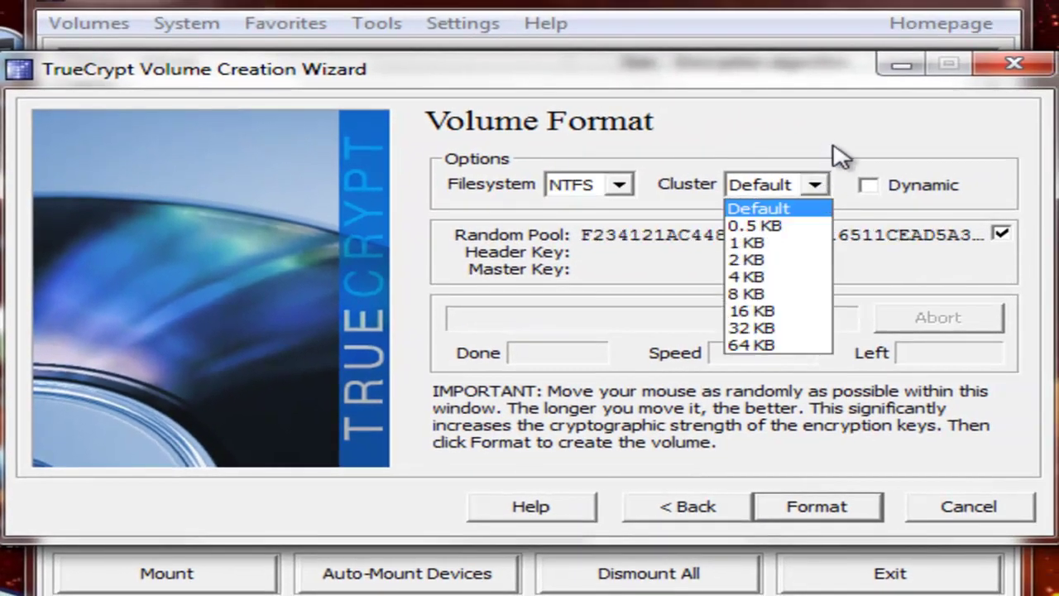
pyautogui.click(836, 154)
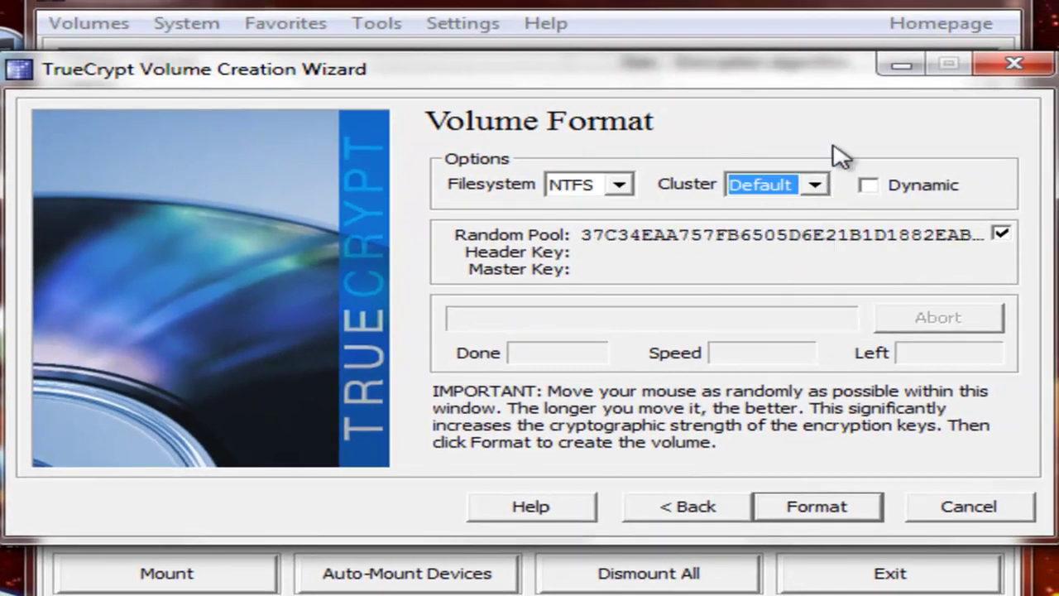
# Format the TrueCrypt volume and exit the creation wizard.
pyautogui.click(828, 512)
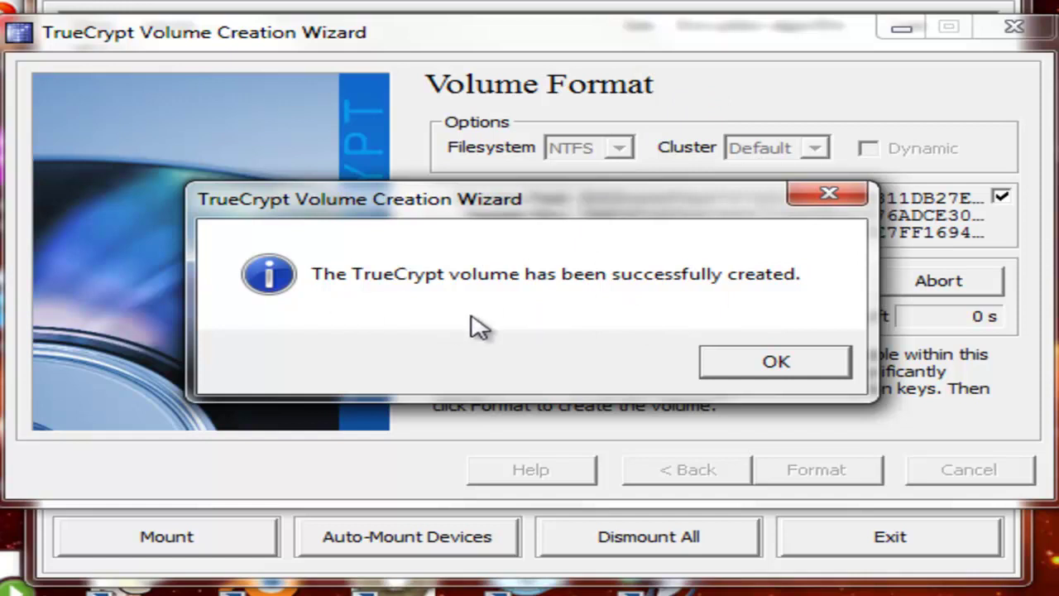
pyautogui.click(775, 366)
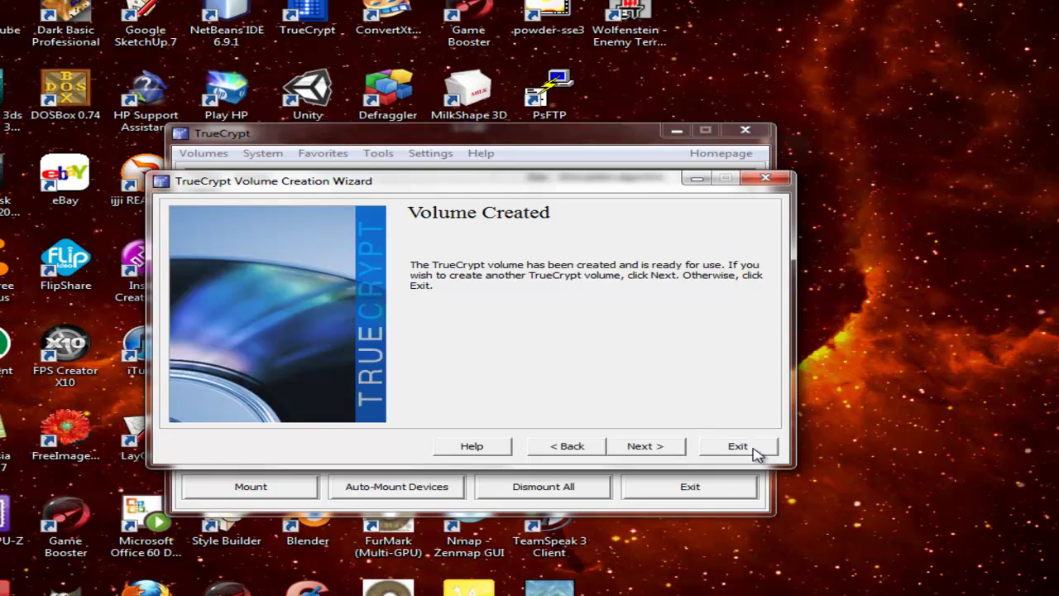
pyautogui.click(753, 451)
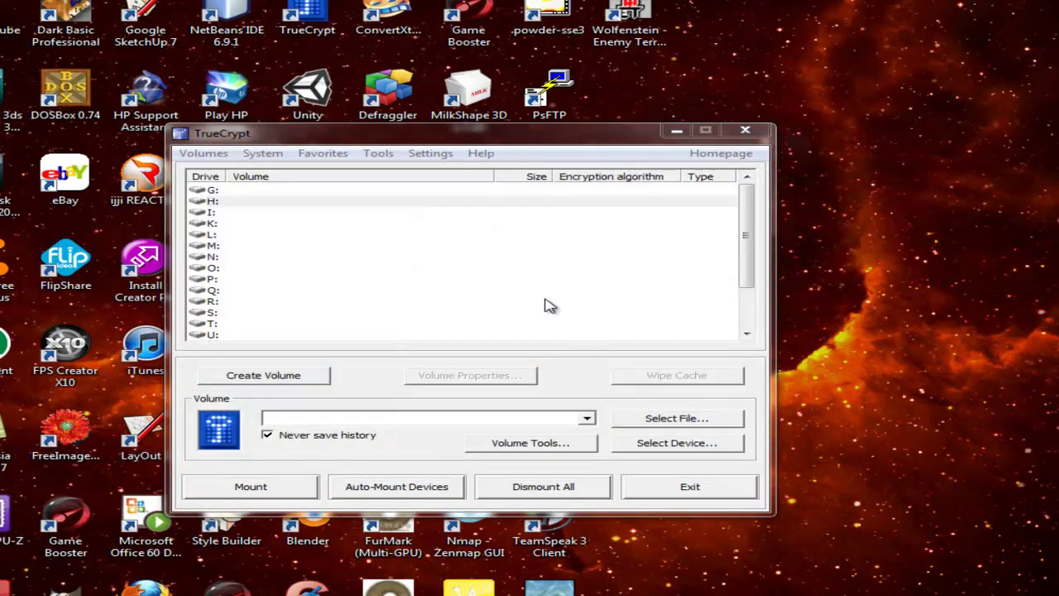
# Select the TrueCrypt file on FLASHDRIVE (J:) as the volume to mount.
pyautogui.moveTo(478, 138); pyautogui.dragTo(503, 64)
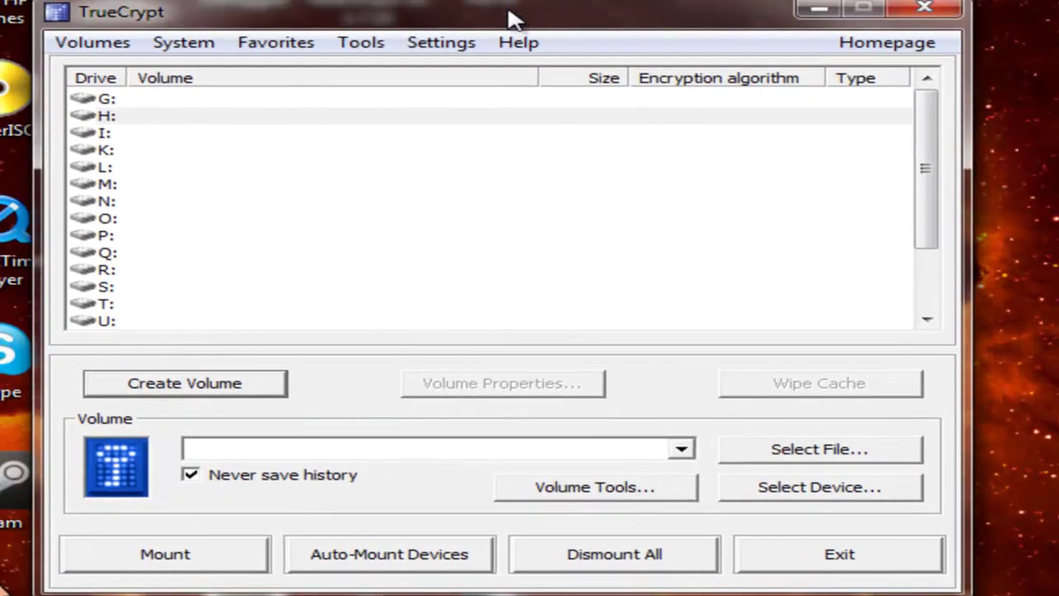
pyautogui.click(182, 563)
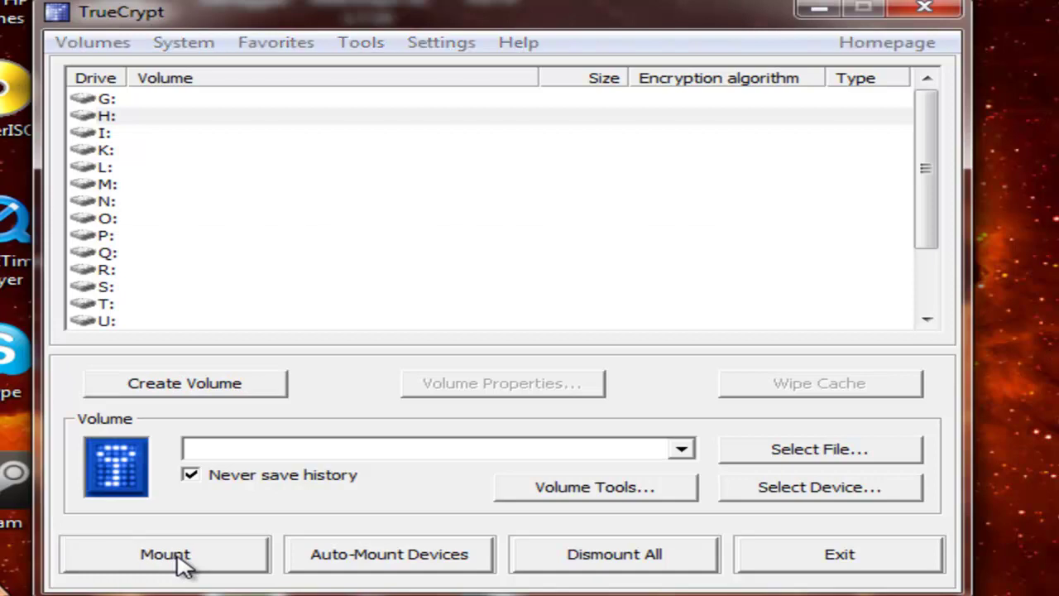
pyautogui.click(678, 428)
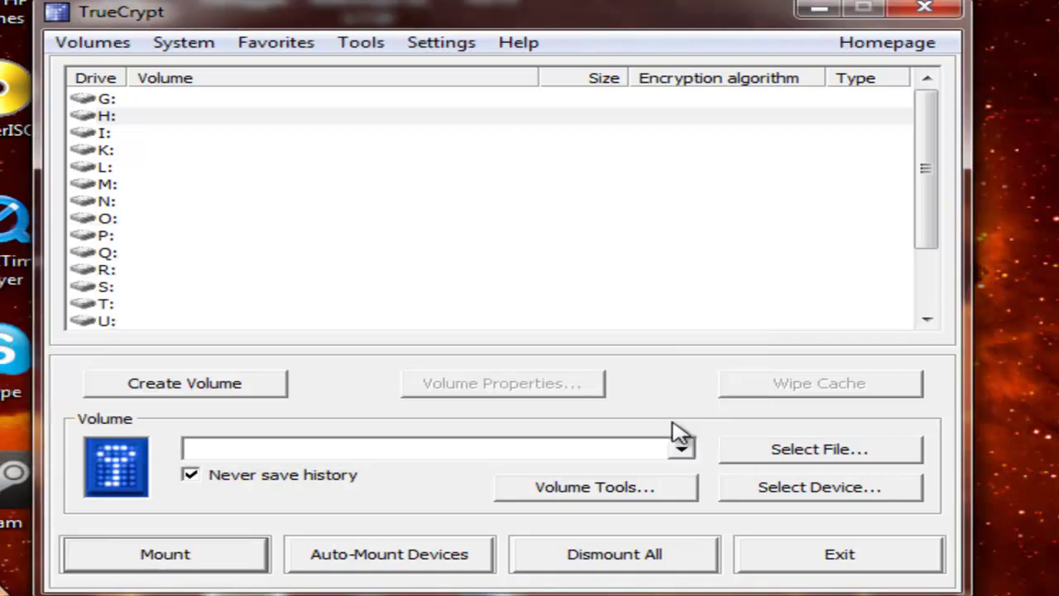
pyautogui.click(843, 457)
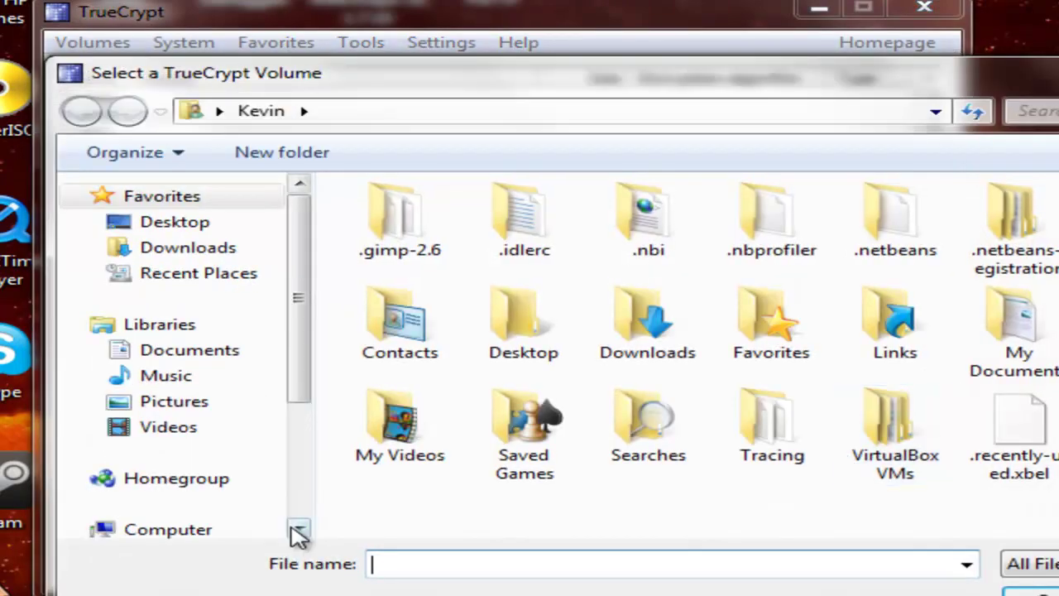
pyautogui.moveTo(303, 371); pyautogui.dragTo(300, 465)
pyautogui.click(236, 477)
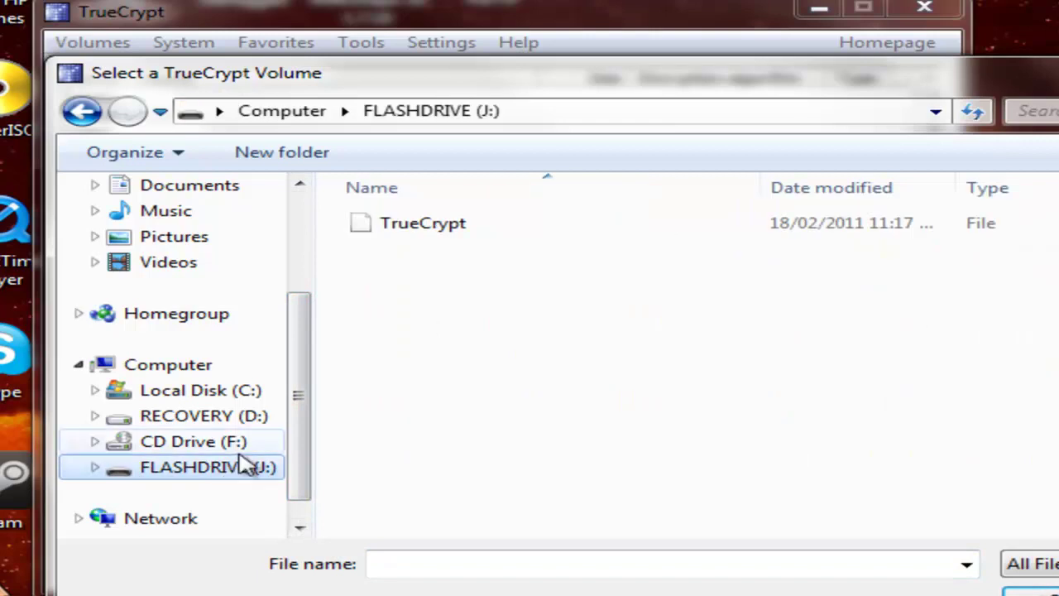
pyautogui.click(455, 225)
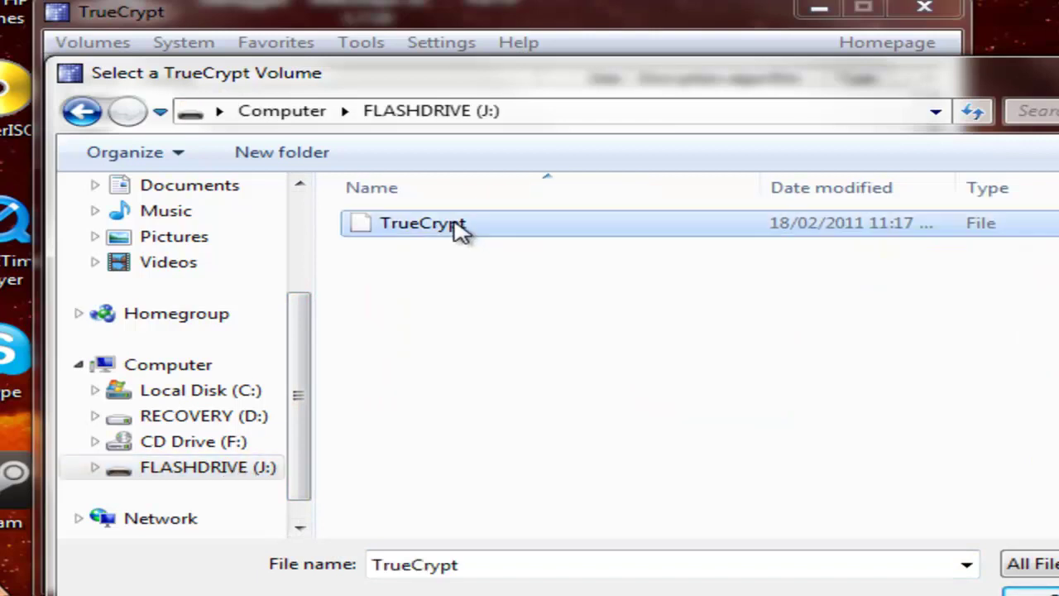
pyautogui.click(1029, 591)
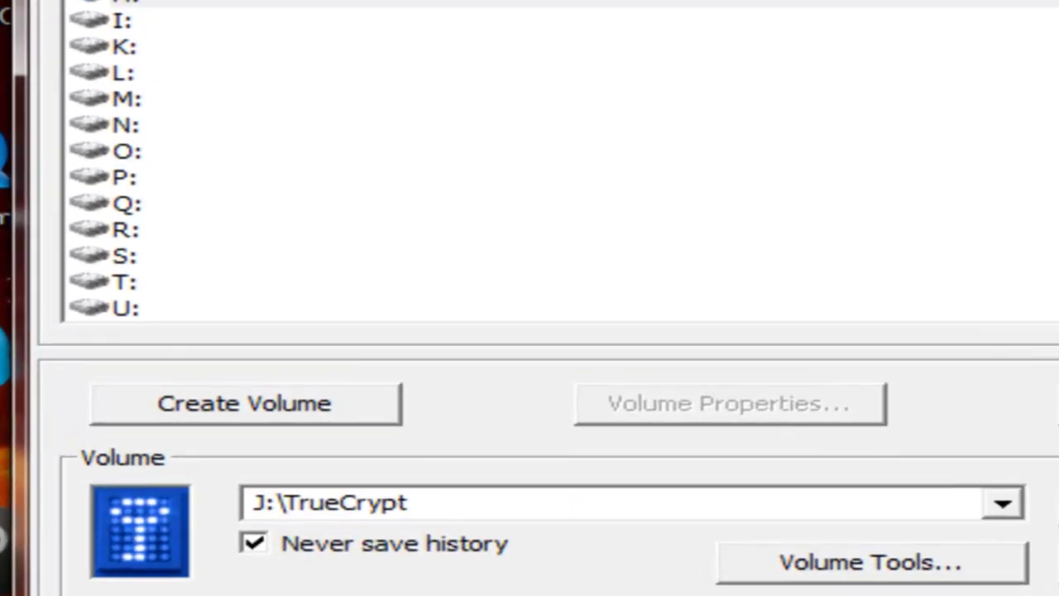
# Start mounting J:\TrueCrypt and enter the volume password.
pyautogui.hotkey('alt', 'm')
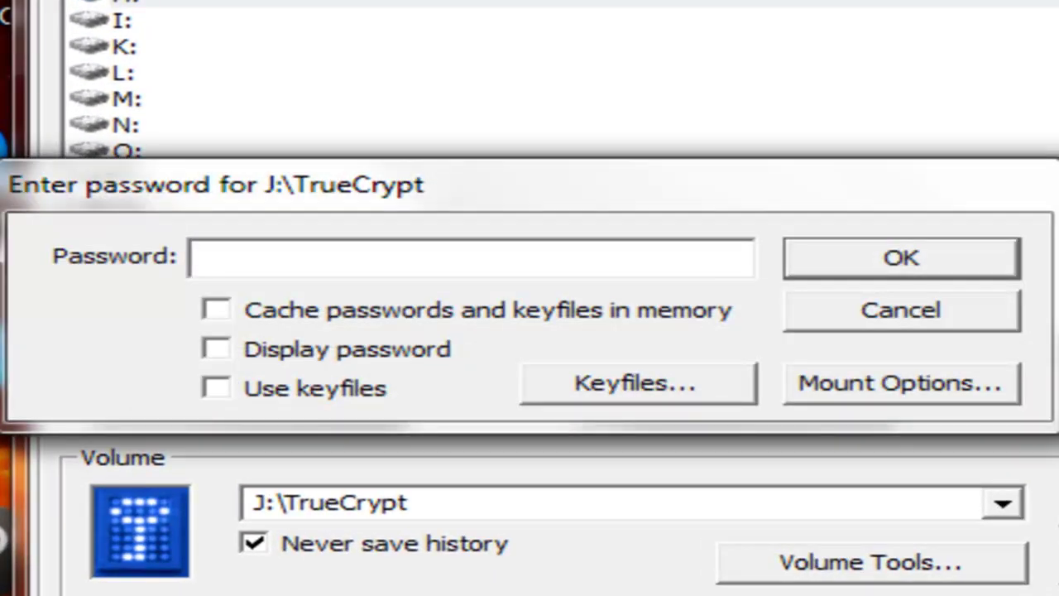
pyautogui.write('*********')
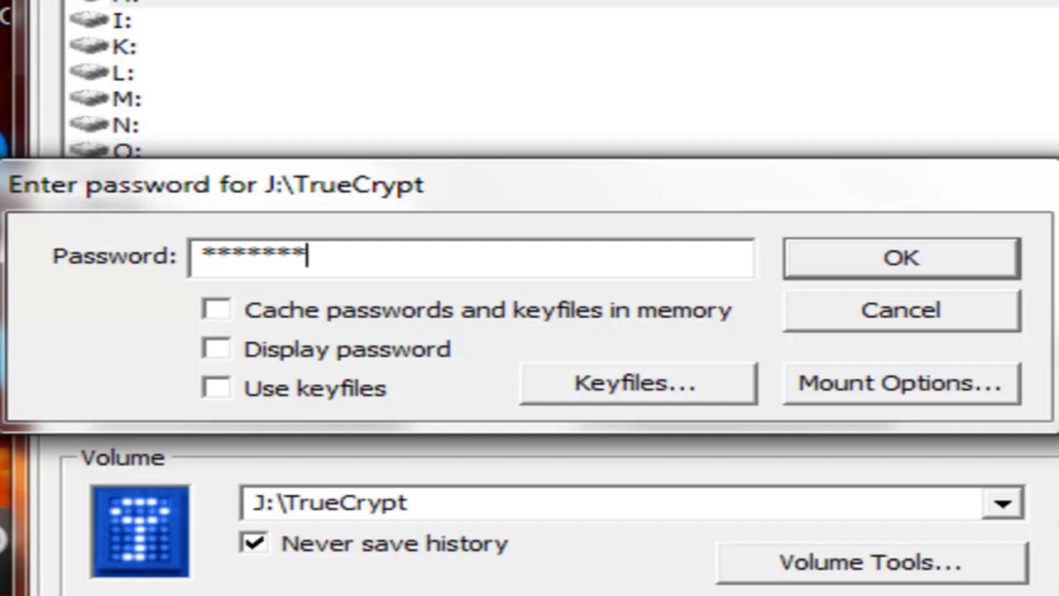
pyautogui.write('*********')
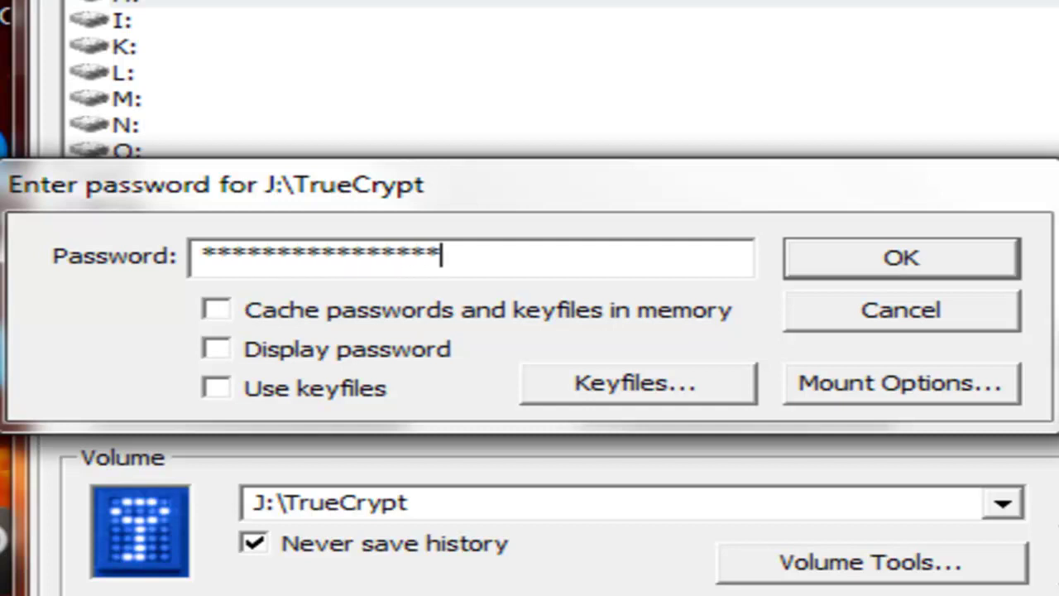
pyautogui.write('******')
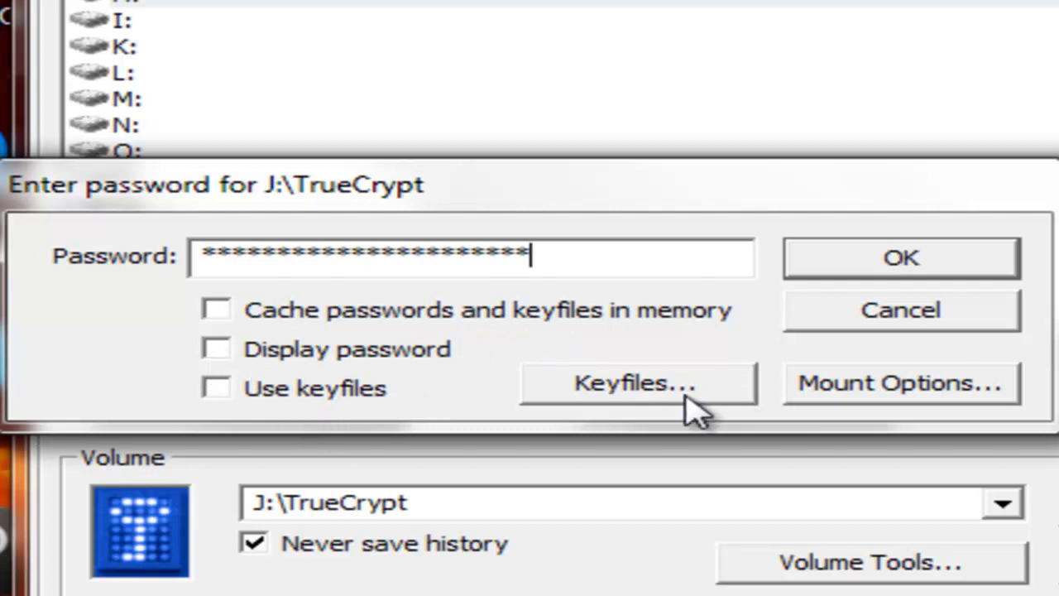
# Review the mount options, leave hidden volume protection turned off, and mount the volume on H:.
pyautogui.click(927, 385)
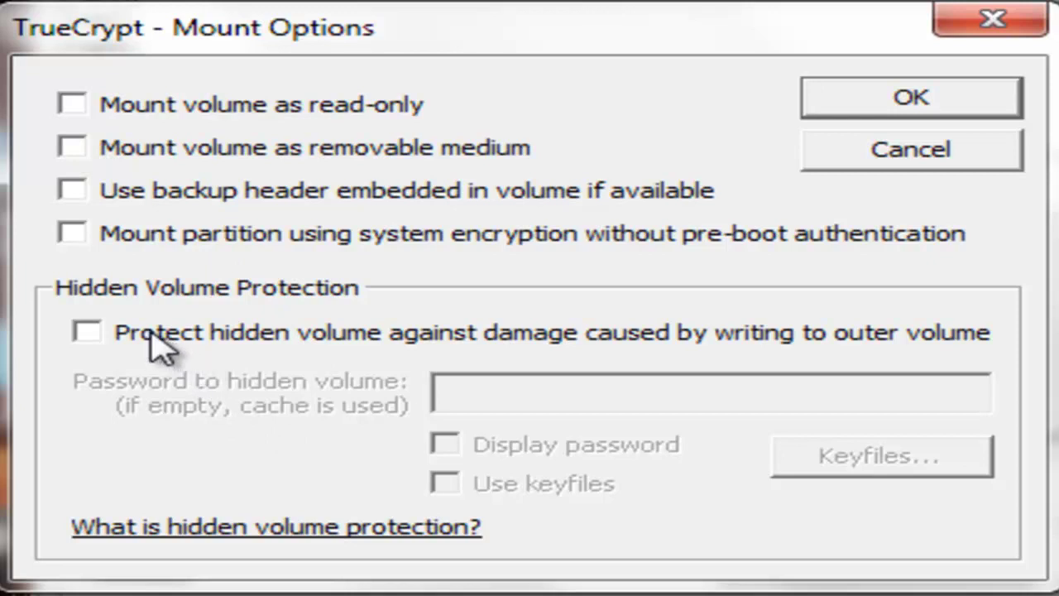
pyautogui.click(86, 332)
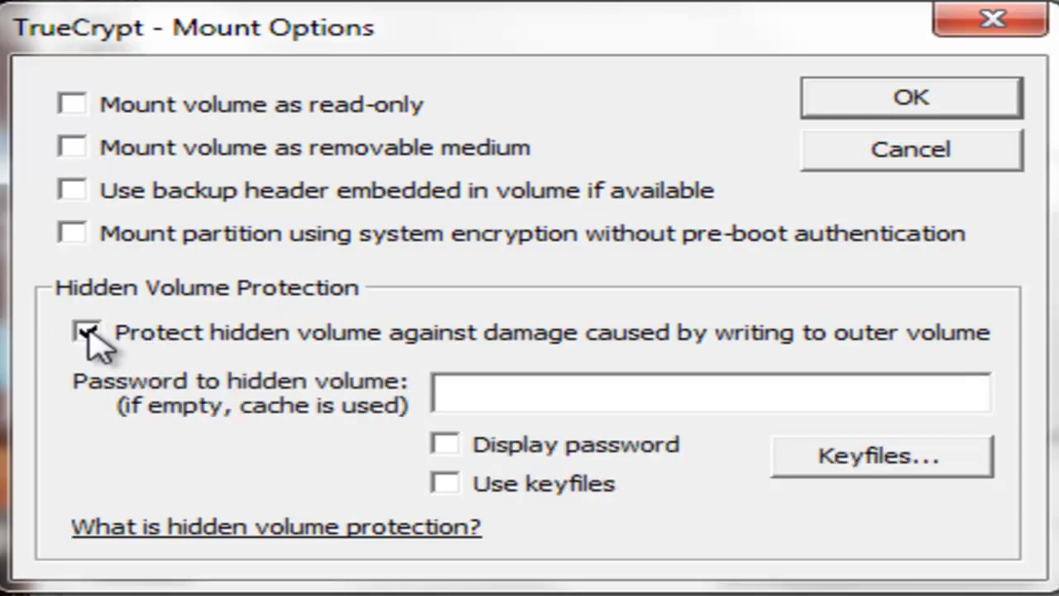
pyautogui.click(87, 332)
pyautogui.click(911, 97)
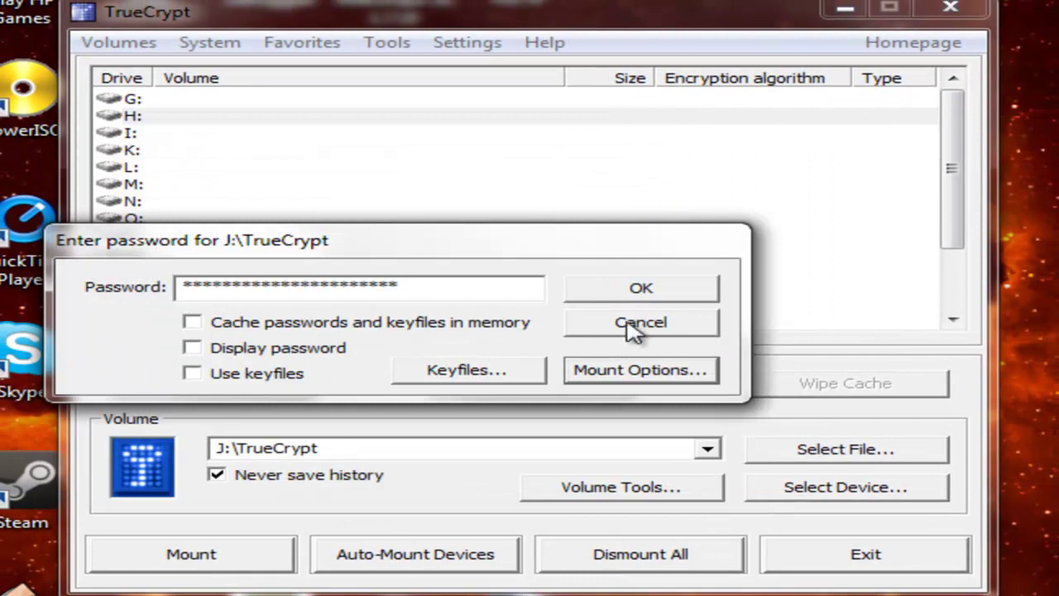
pyautogui.click(675, 290)
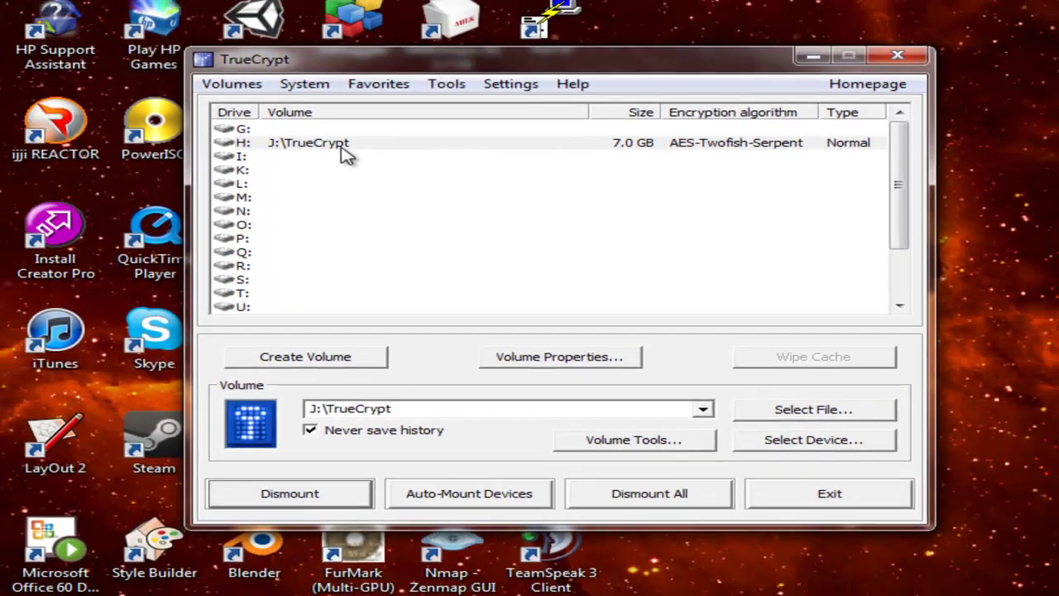
# Open the mounted H: volume to view its contents and close its window.
pyautogui.click(254, 120)
pyautogui.doubleClick(451, 180)
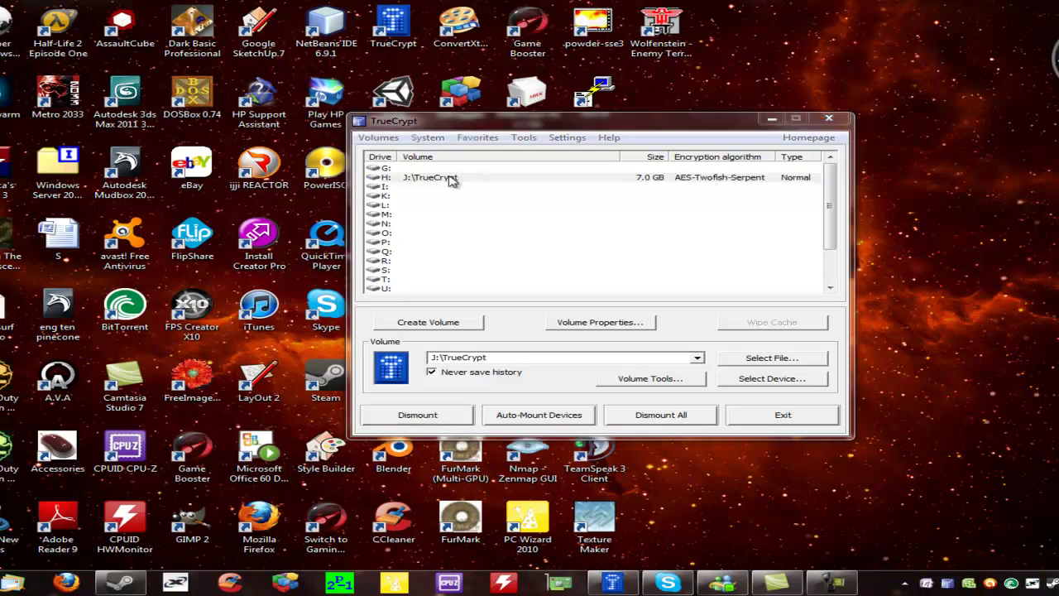
pyautogui.click(496, 53)
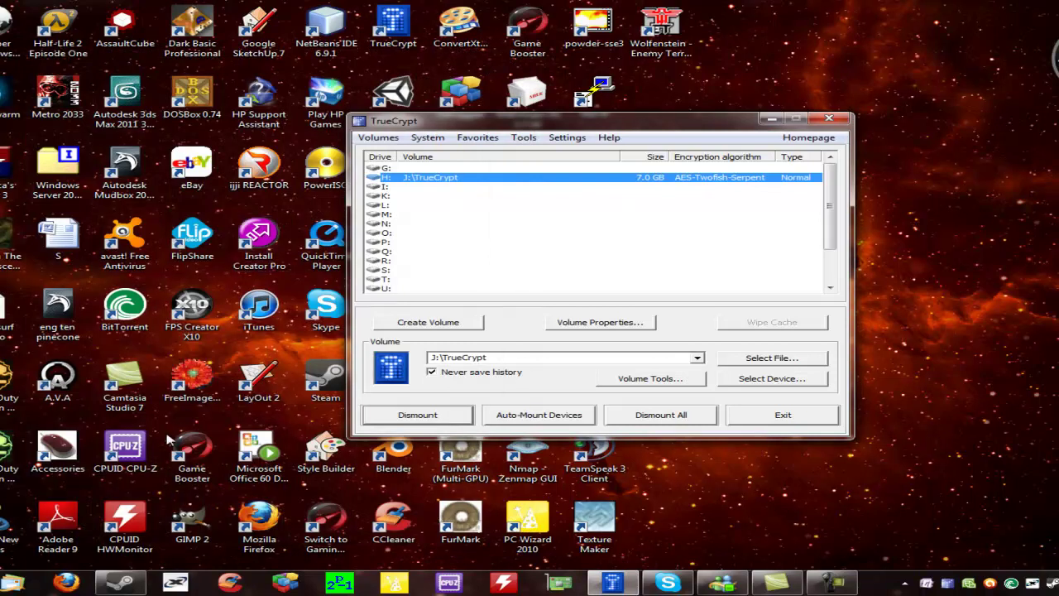
# Browse to Local Disk (H:) in Windows Explorer and place its window so the desktop folders stay accessible.
pyautogui.press('super+e')
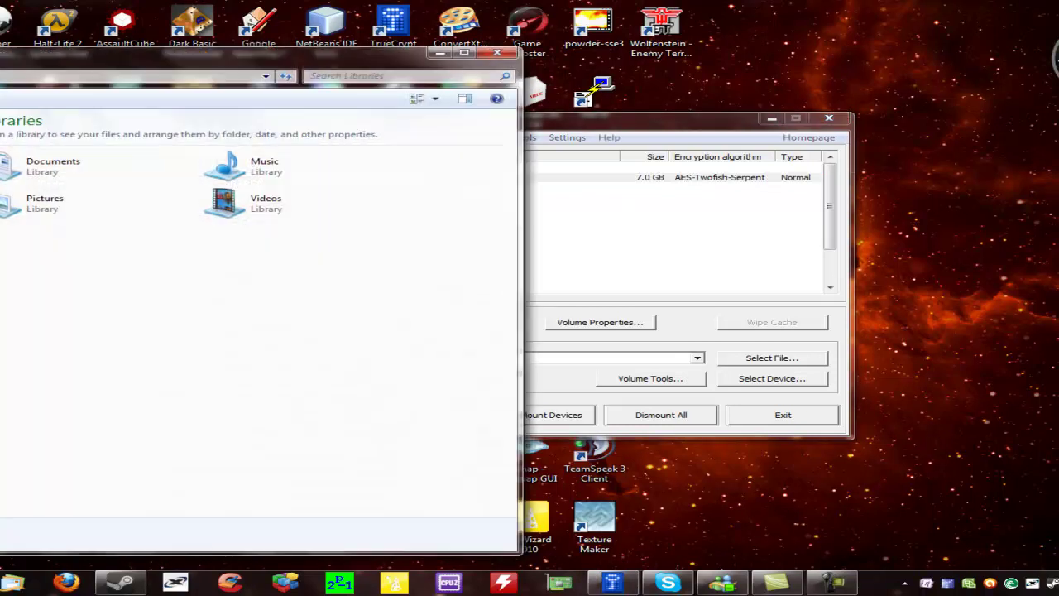
pyautogui.click(471, 48)
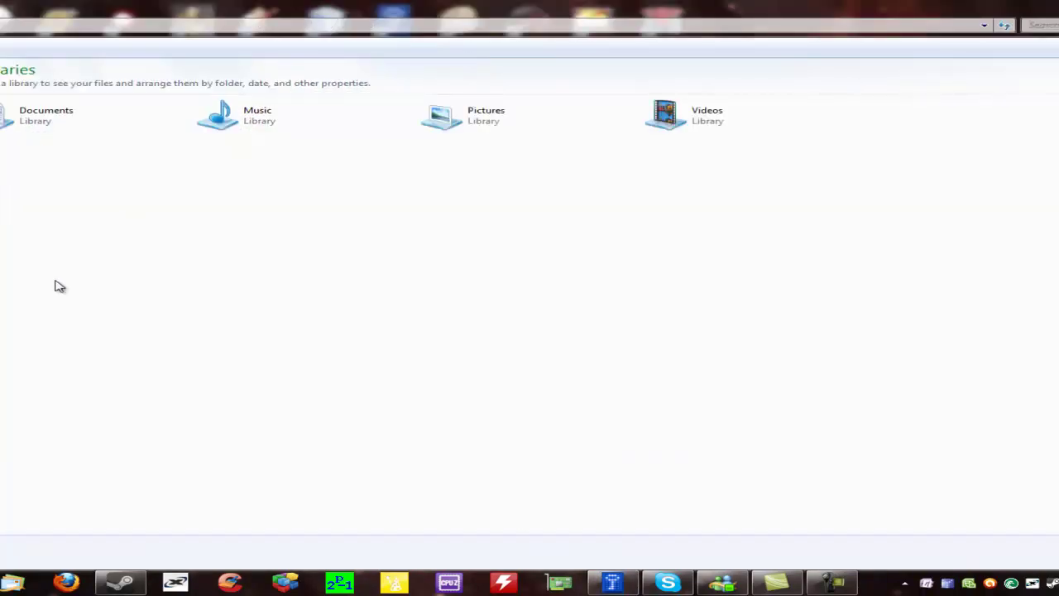
pyautogui.moveTo(14, 583)
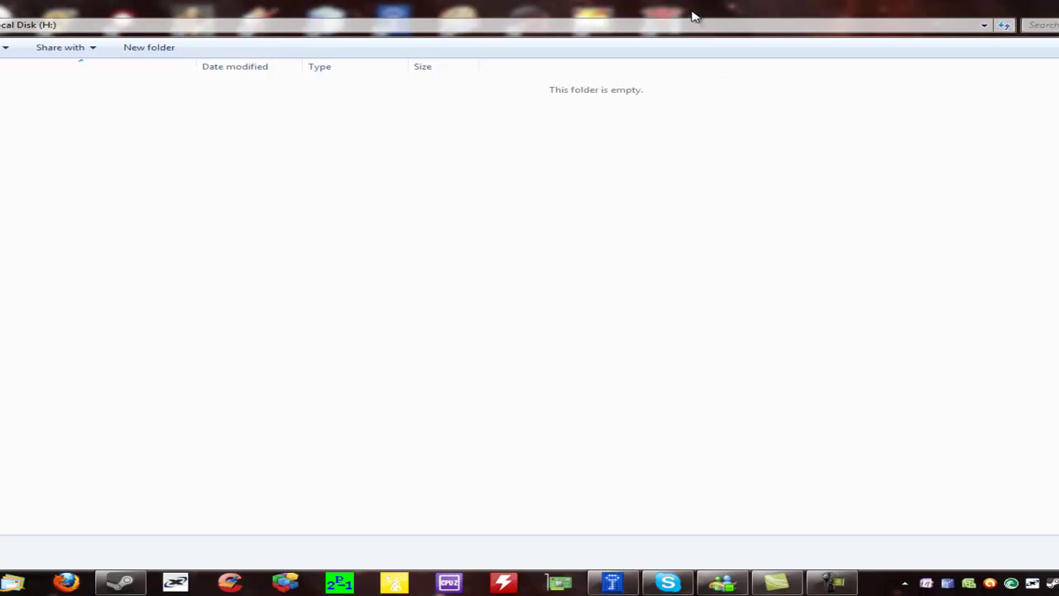
pyautogui.moveTo(692, 9); pyautogui.dragTo(876, 75)
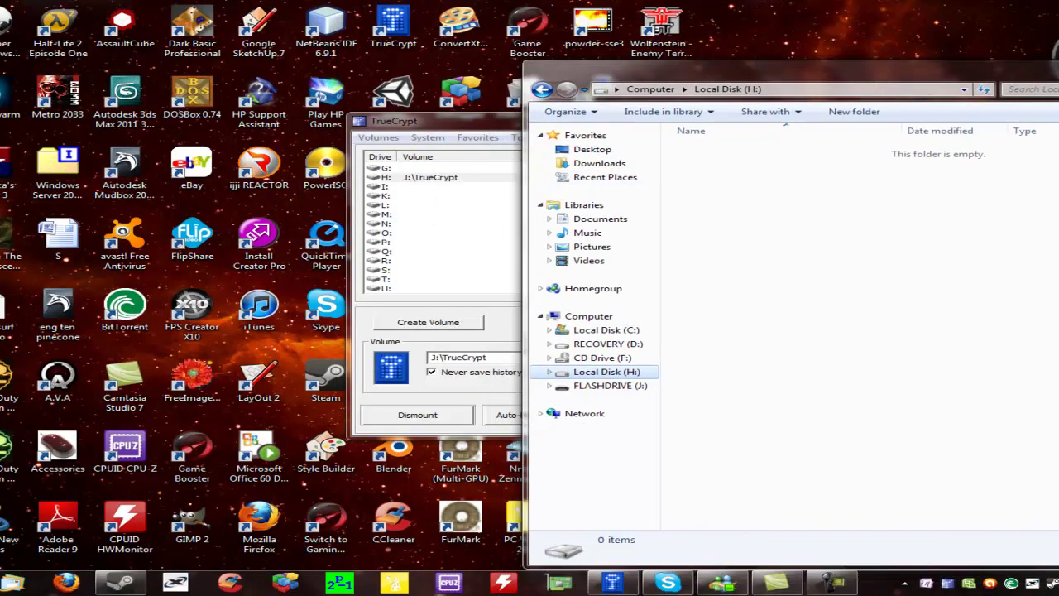
# Copy the serverguide PDF from the My Stuff folder to Local Disk (H:) and close both folder windows.
pyautogui.doubleClick(45, 234)
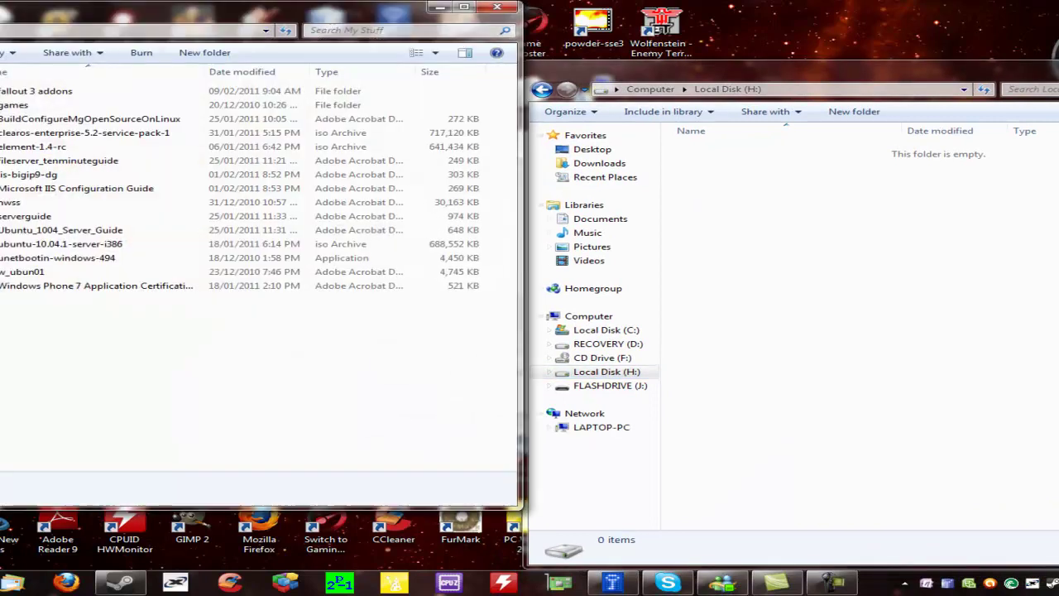
pyautogui.moveTo(25, 216); pyautogui.dragTo(971, 328)
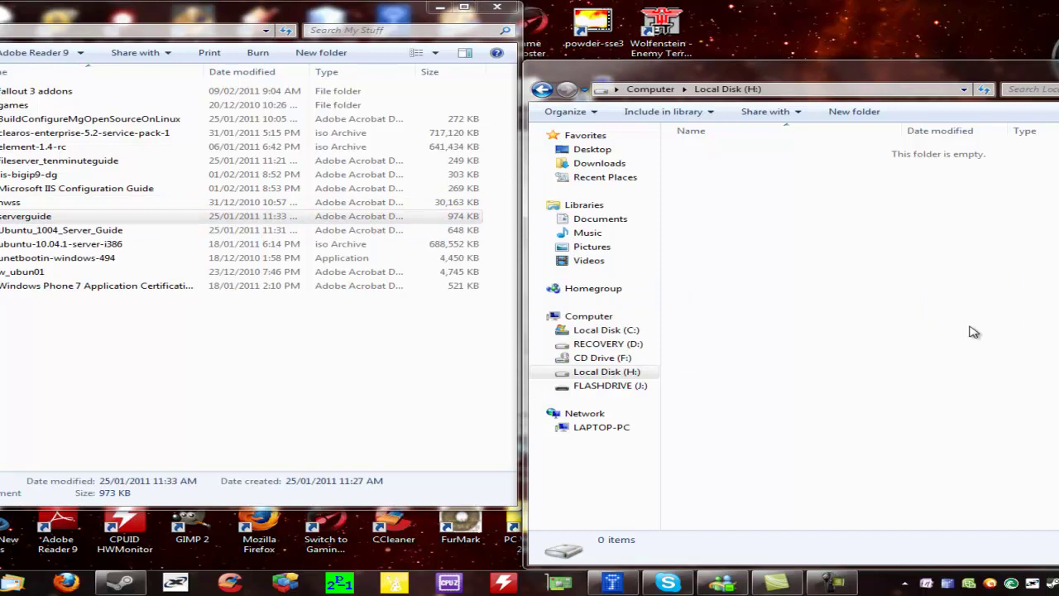
pyautogui.click(513, 10)
pyautogui.moveTo(805, 78); pyautogui.dragTo(42, 87)
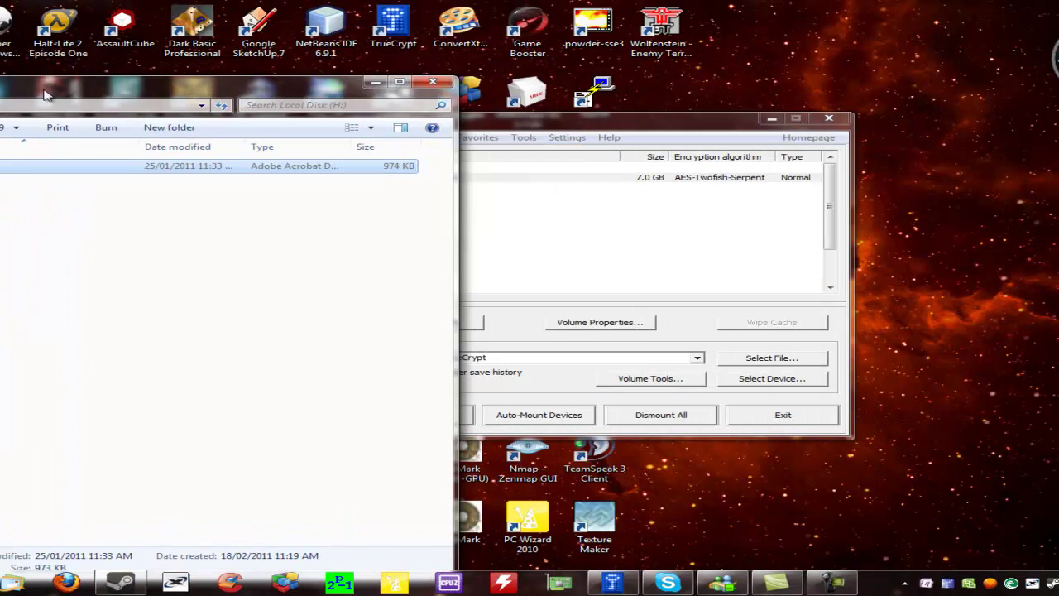
pyautogui.click(429, 71)
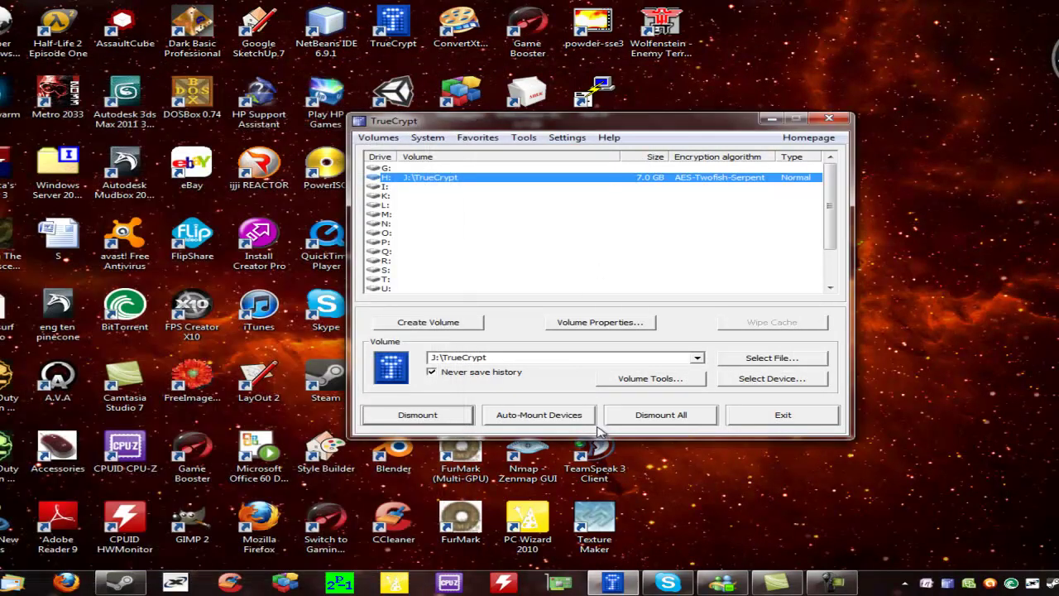
# Force-dismount the TrueCrypt volume on H: and view FLASHDRIVE (J:) in Windows Explorer.
pyautogui.click(432, 415)
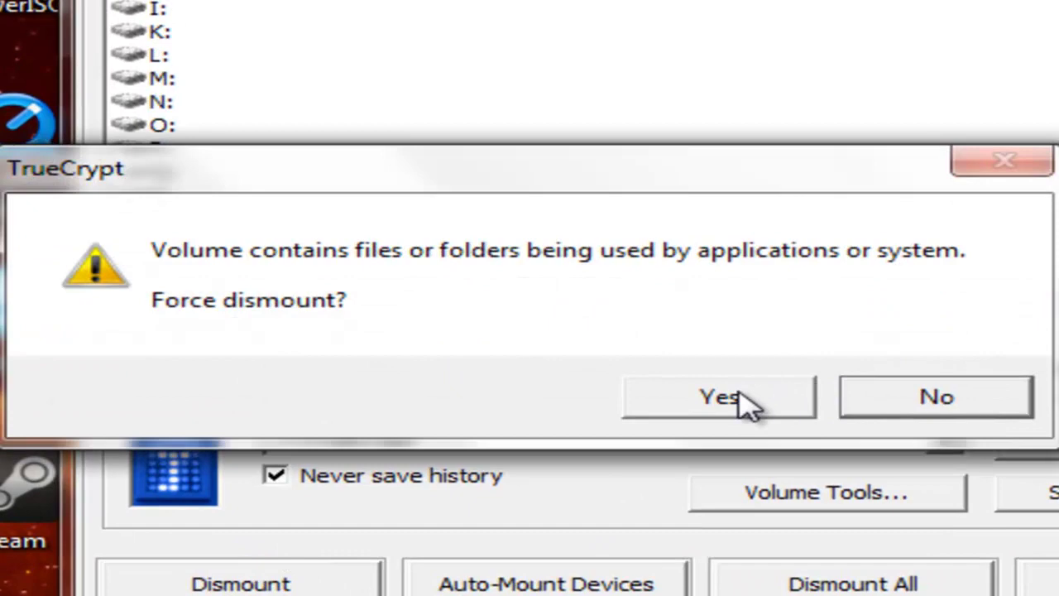
pyautogui.click(743, 401)
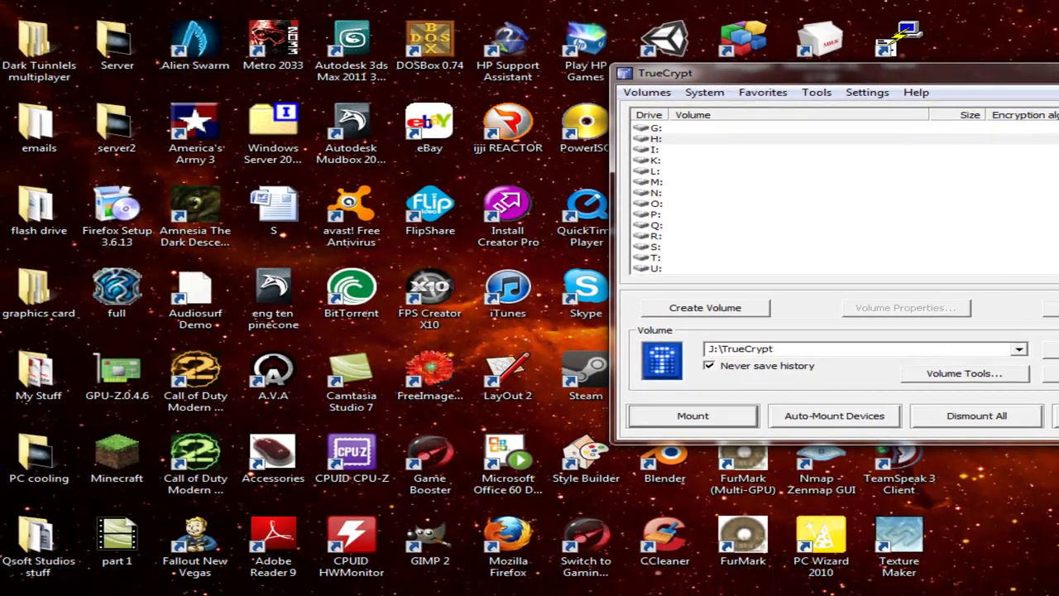
pyautogui.press('super+e')
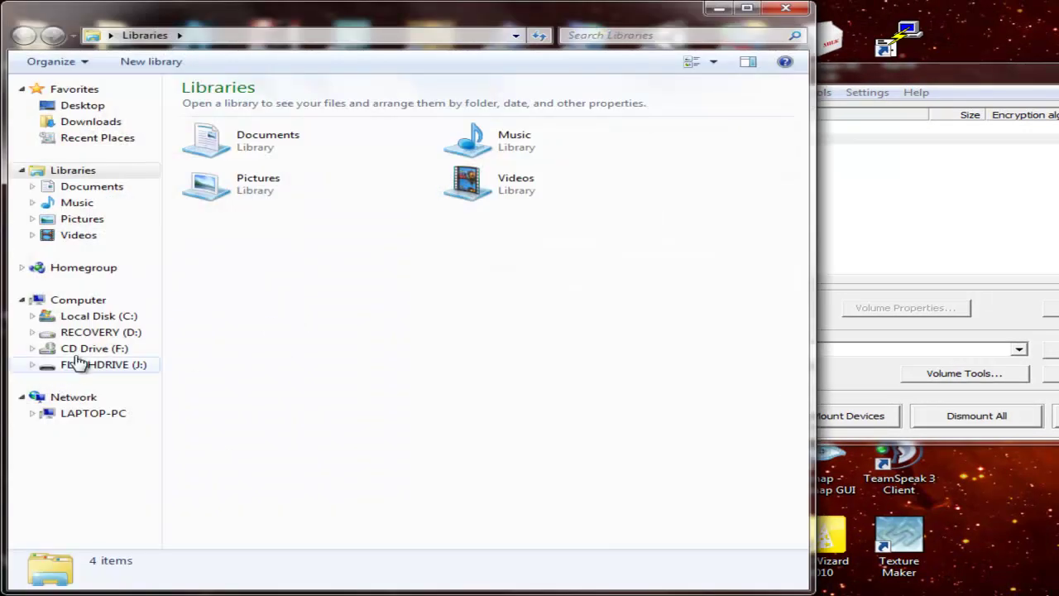
pyautogui.click(98, 368)
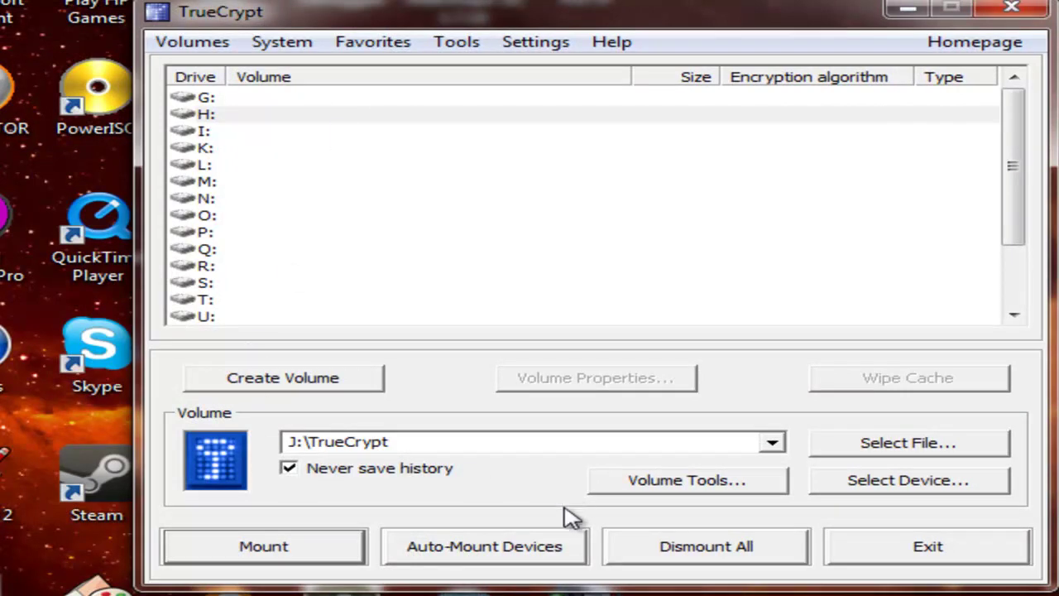
# Try to add a volume to the favorites while H: is dismounted.
pyautogui.click(194, 41)
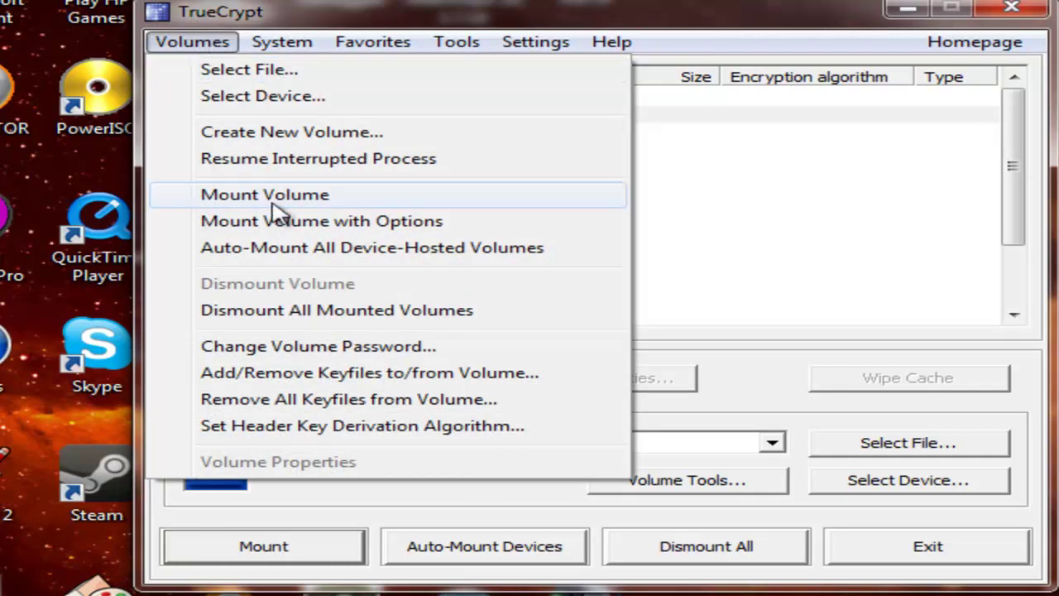
pyautogui.moveTo(369, 41)
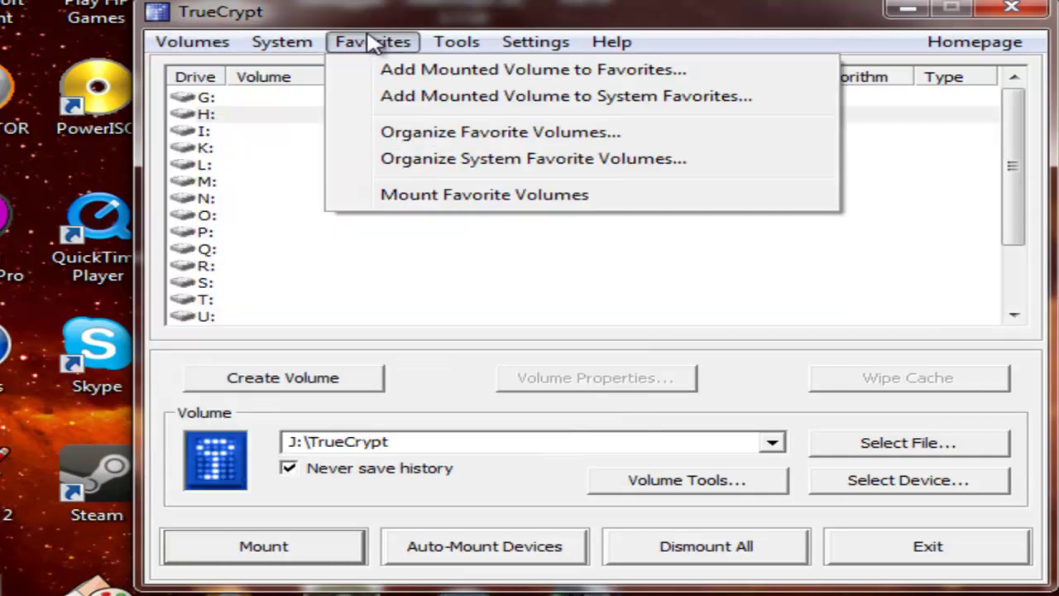
pyautogui.click(429, 71)
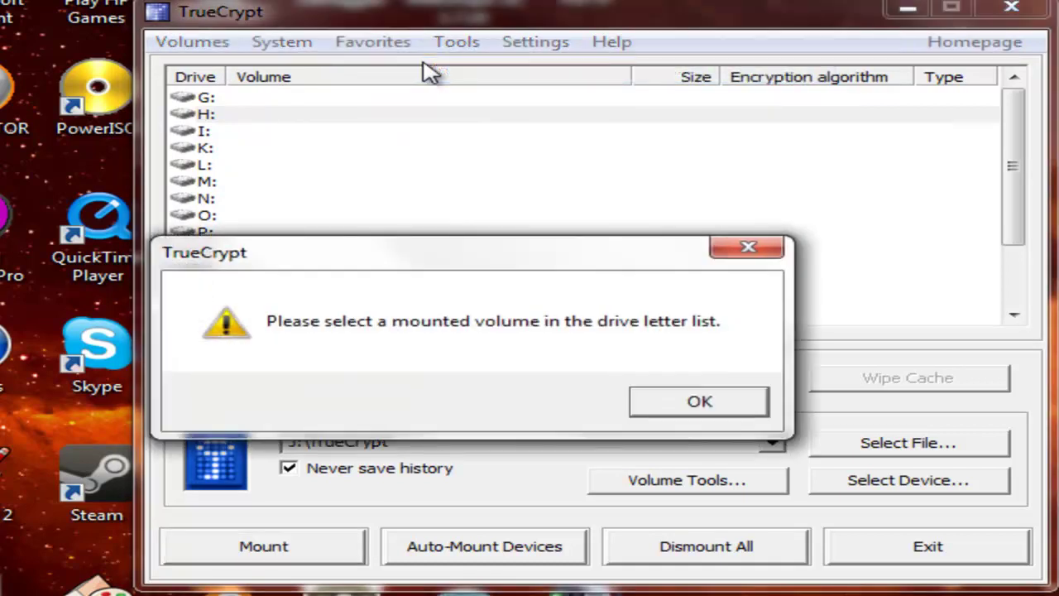
pyautogui.click(687, 402)
# Mount J:\TrueCrypt on H: again by entering the volume password.
pyautogui.click(264, 547)
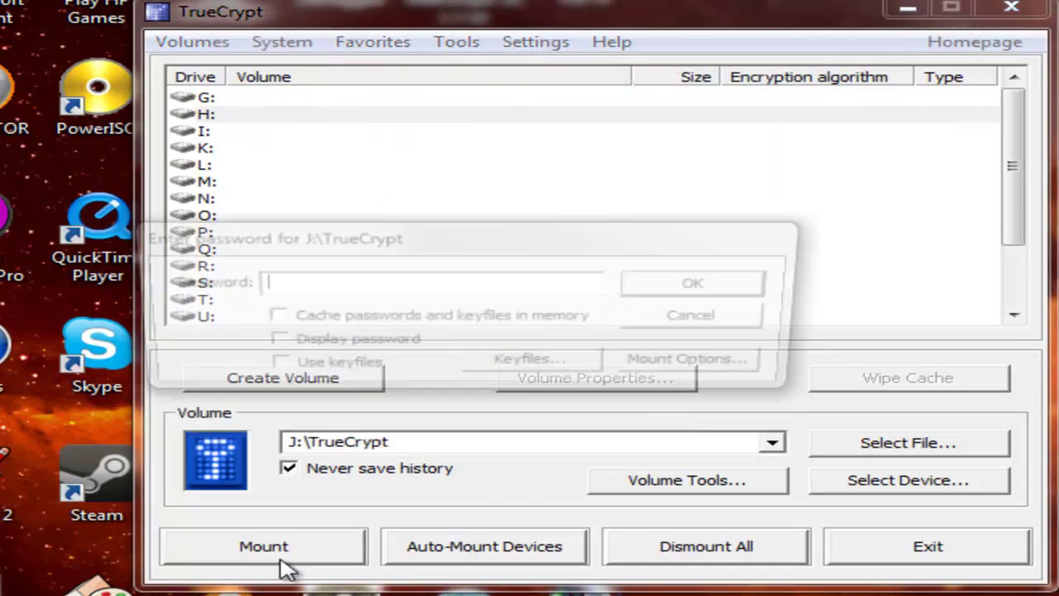
pyautogui.write('********')
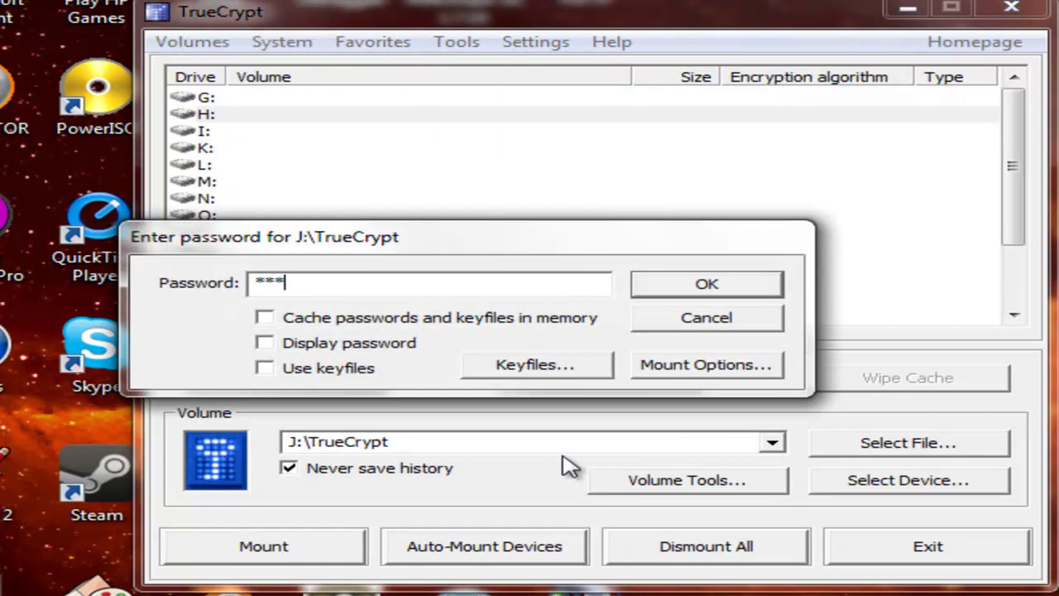
pyautogui.write('**************')
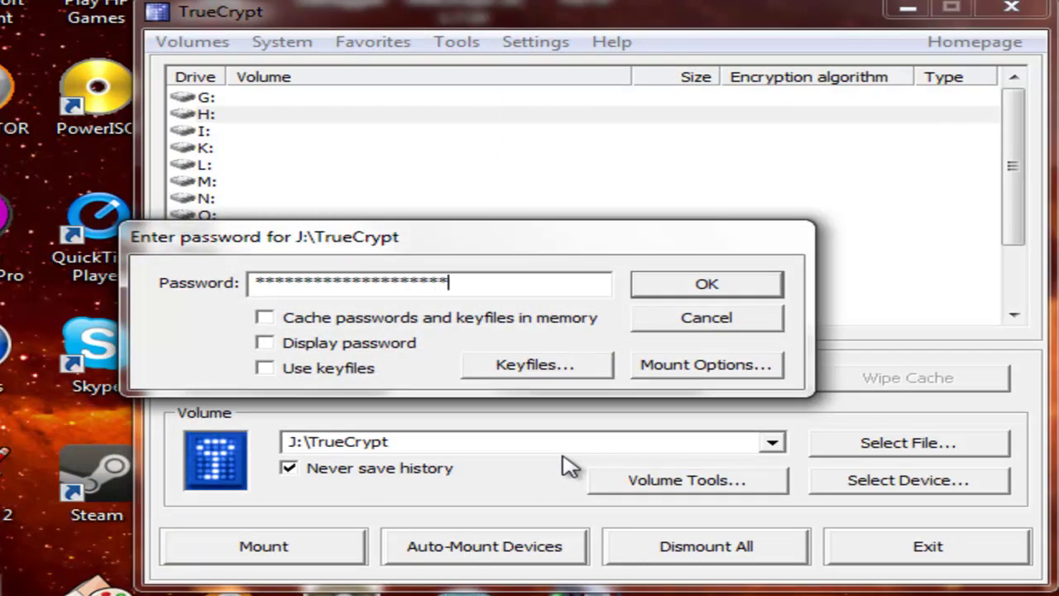
pyautogui.press('Return')
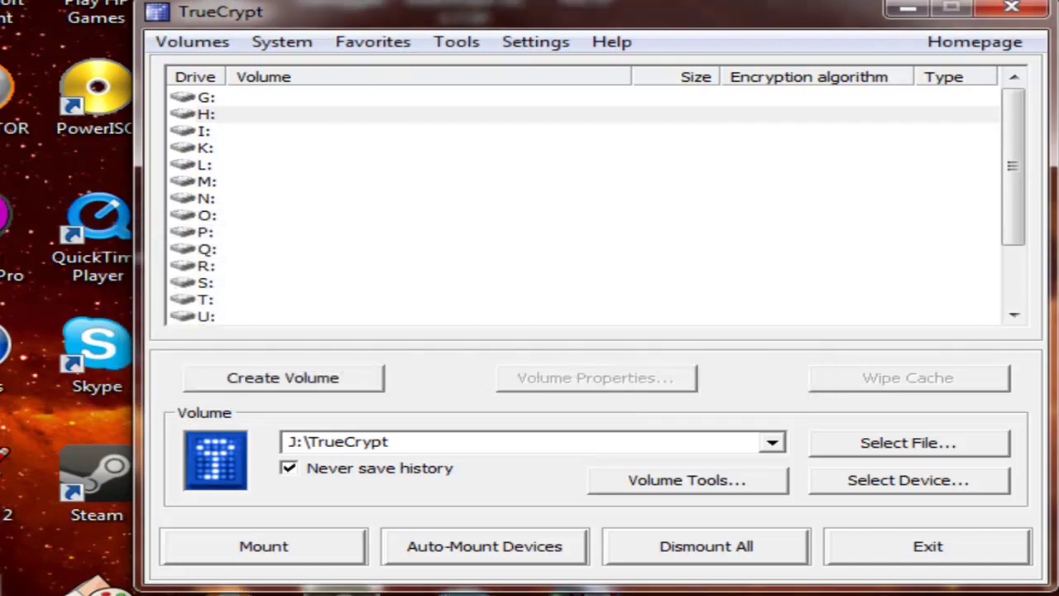
# Add the mounted H: volume to the favorites, remove it from the Favorite Volumes list again, and confirm.
pyautogui.click(300, 117)
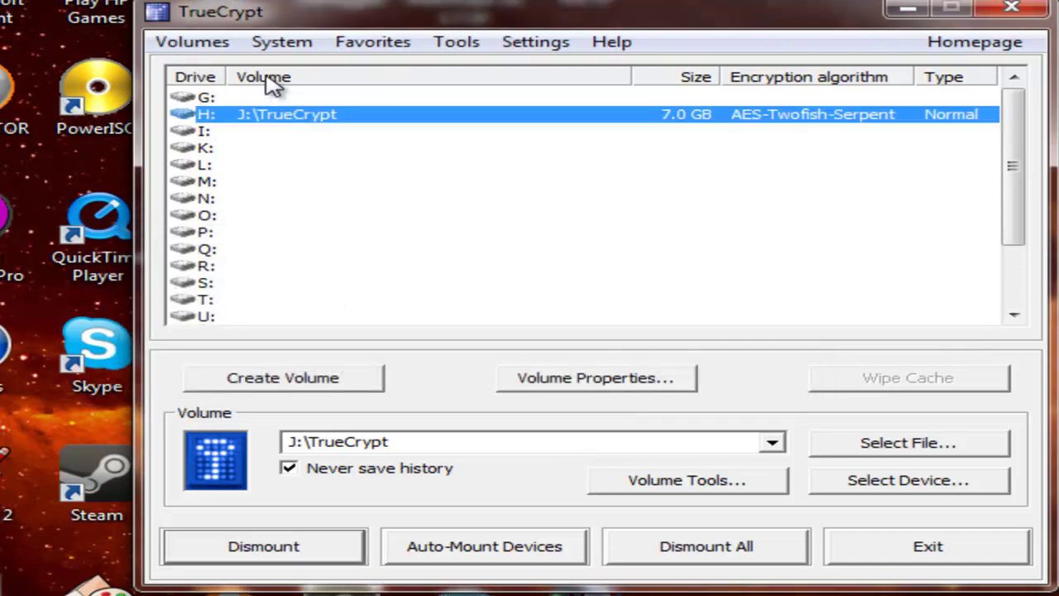
pyautogui.click(372, 43)
pyautogui.click(388, 74)
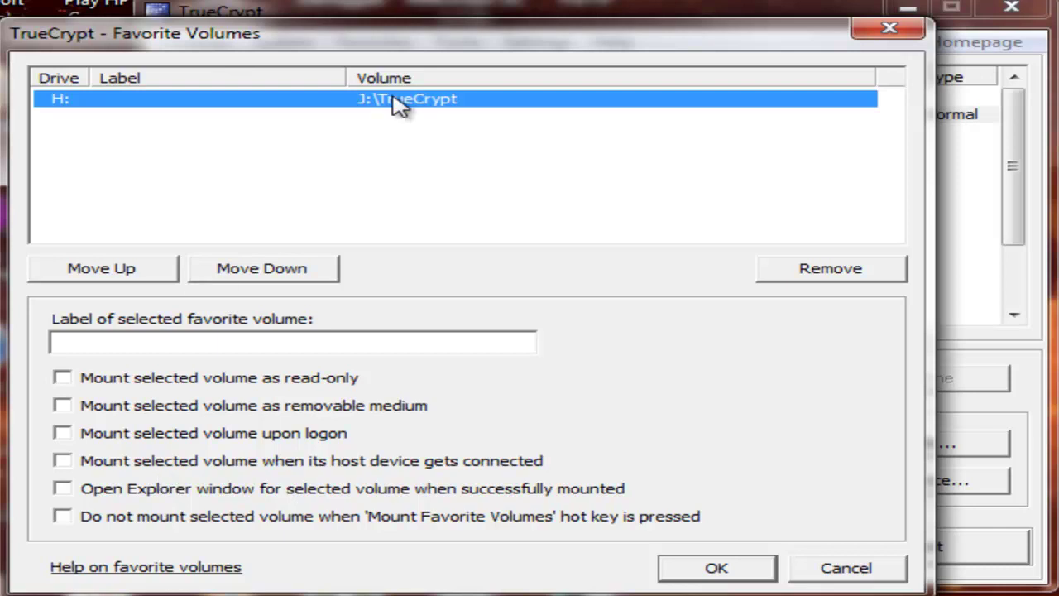
pyautogui.click(892, 276)
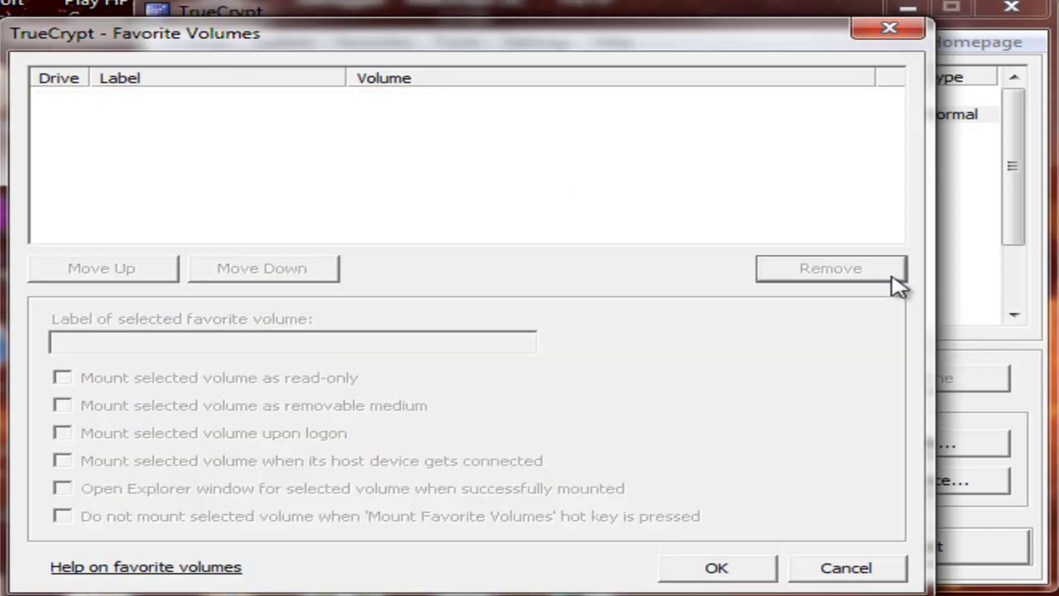
pyautogui.click(739, 566)
# Examine the TrueCrypt preferences for mounting, background task, auto-dismount and password cache, keeping the existing settings.
pyautogui.click(536, 42)
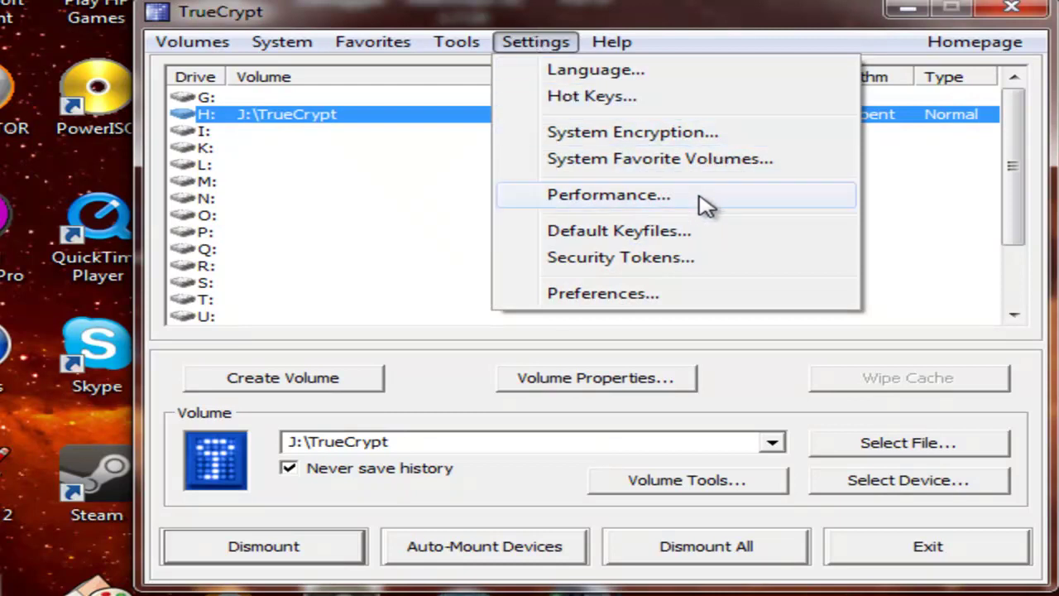
pyautogui.click(676, 289)
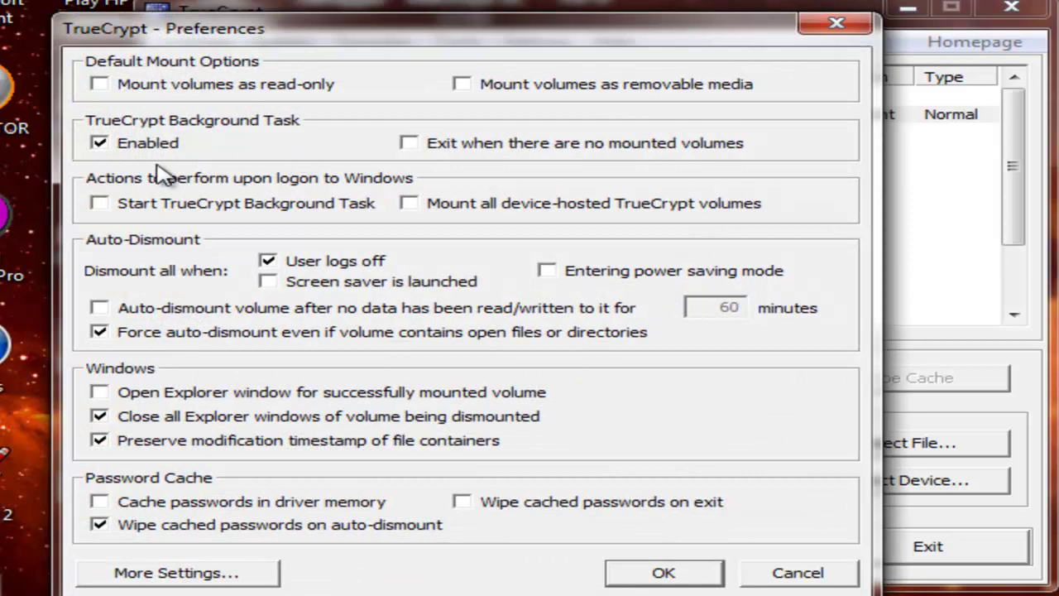
pyautogui.click(664, 572)
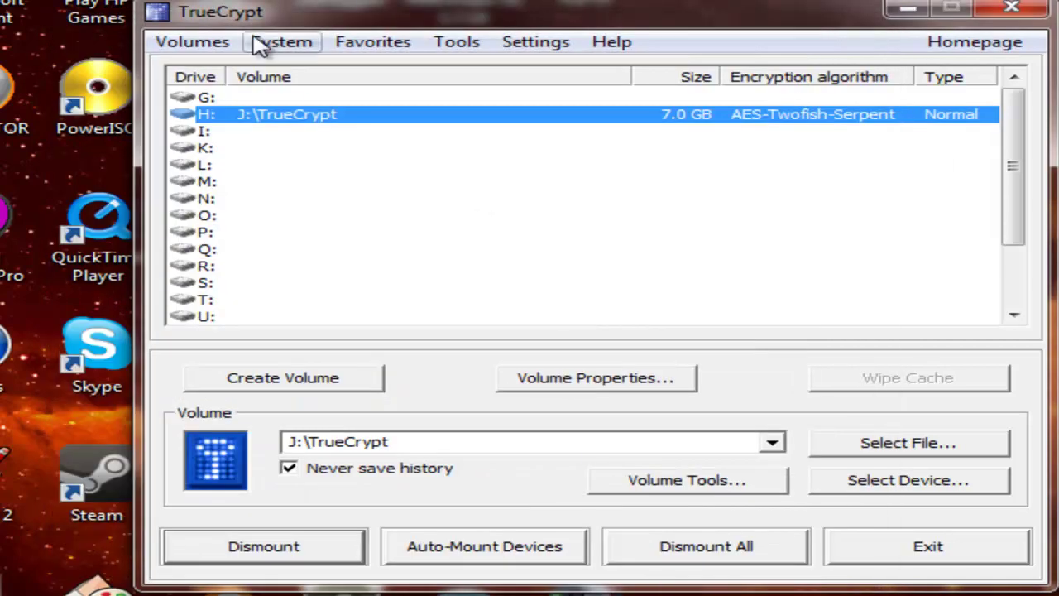
pyautogui.click(192, 43)
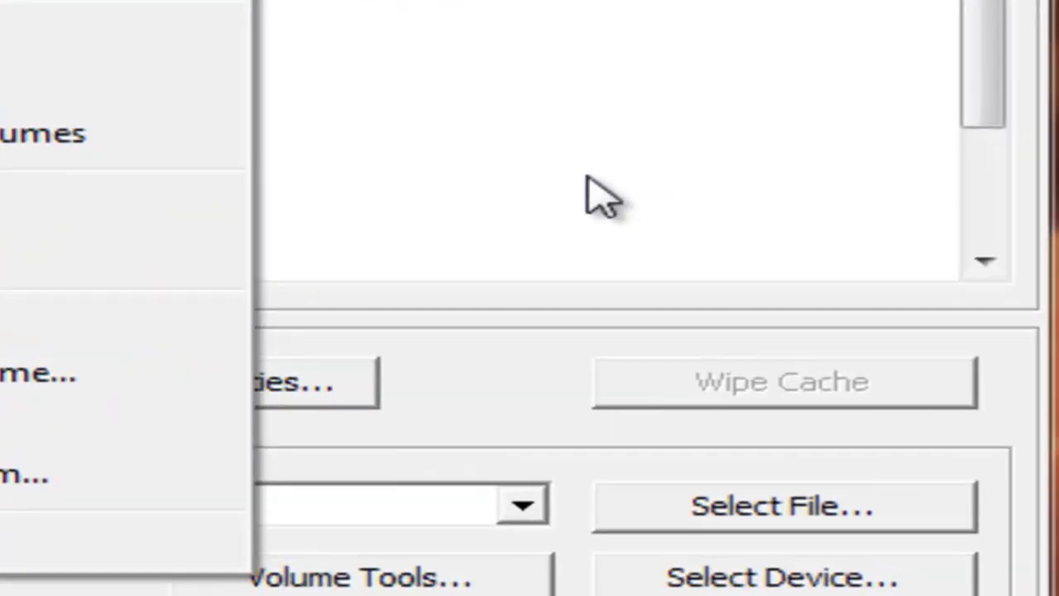
pyautogui.click(808, 265)
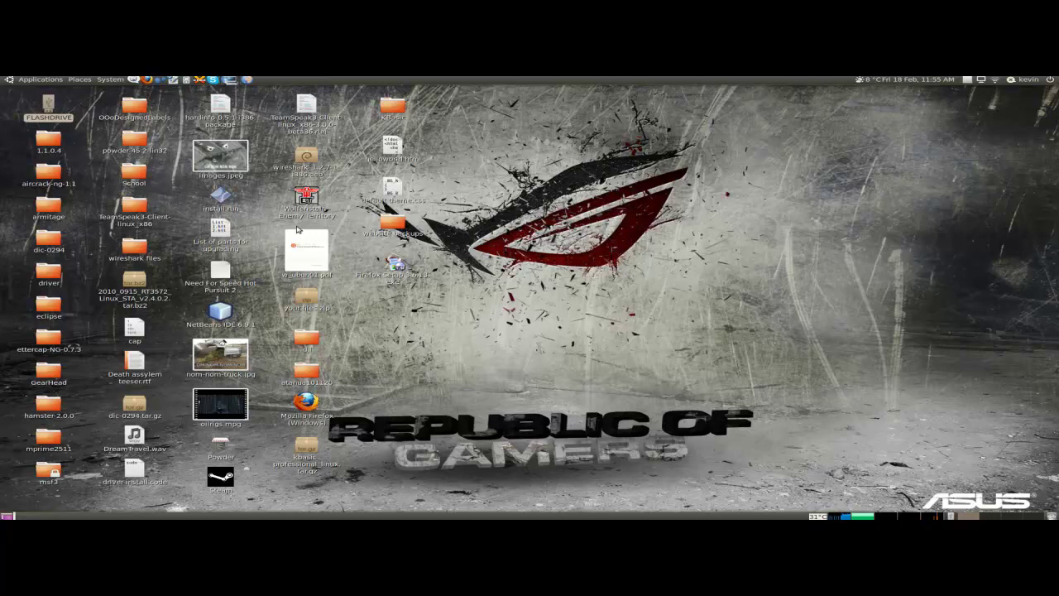
# Switch to the Ubuntu desktop and launch TrueCrypt there.
pyautogui.click(16, 80)
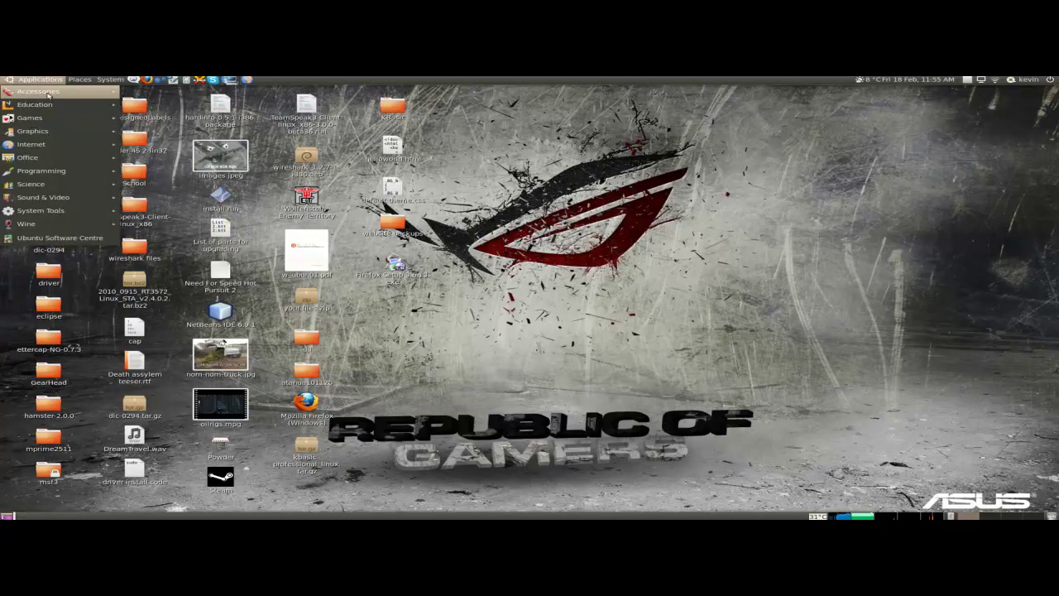
pyautogui.moveTo(48, 96)
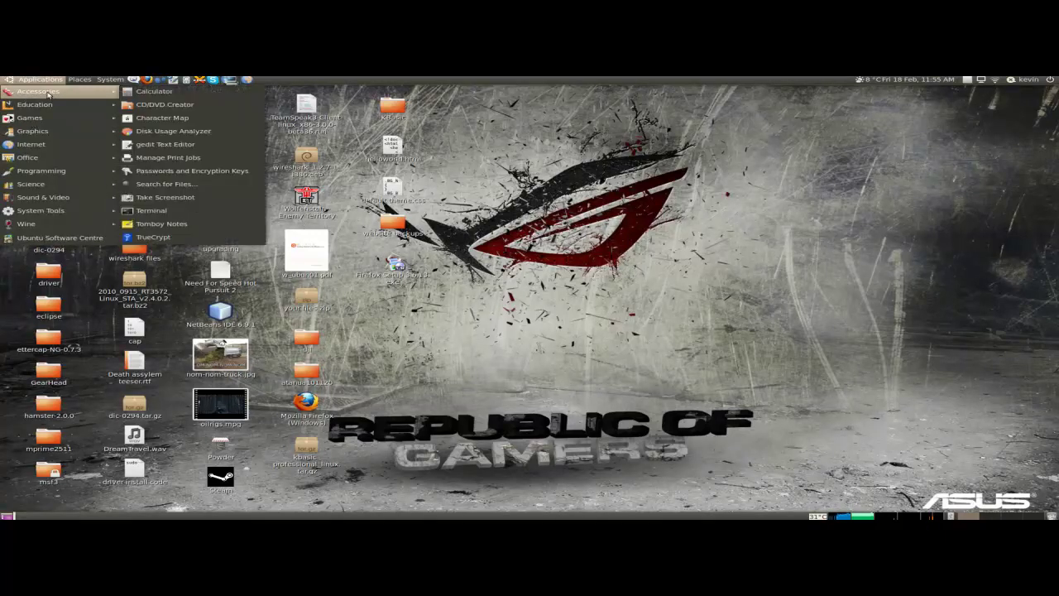
pyautogui.click(159, 239)
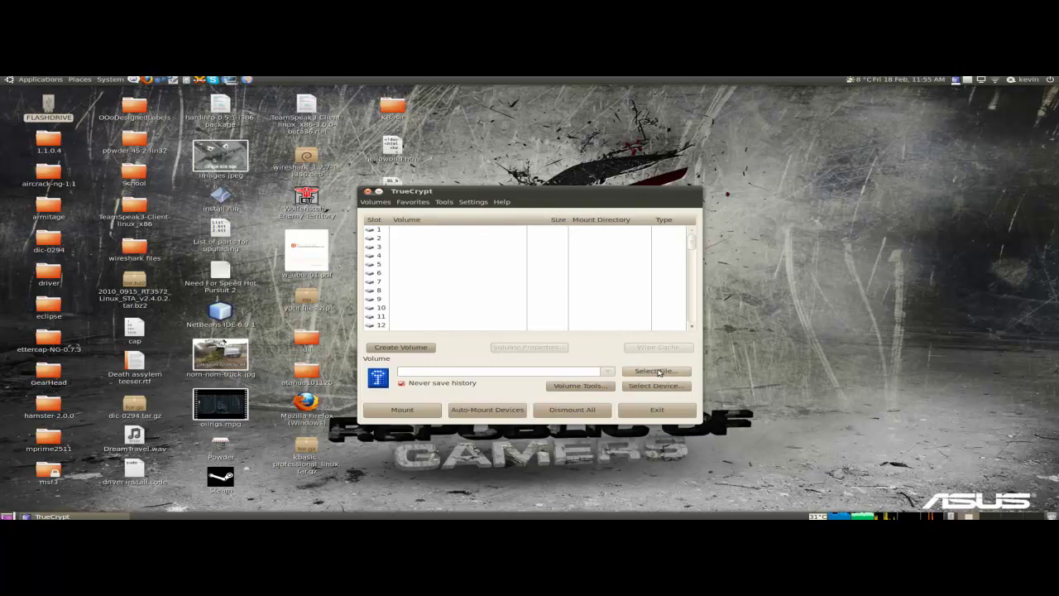
pyautogui.click(658, 371)
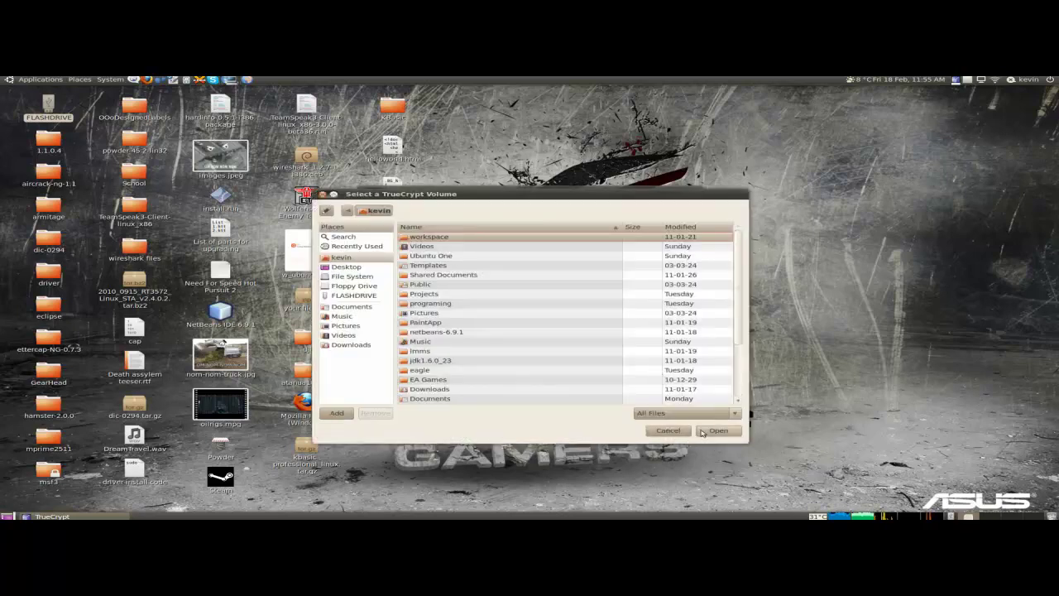
pyautogui.click(663, 432)
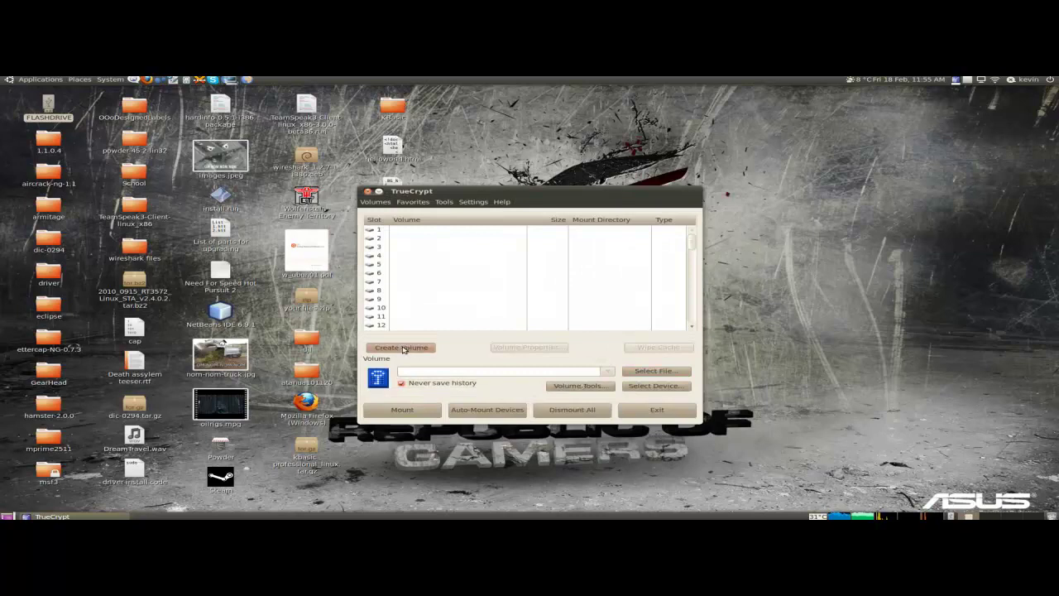
# Start creating a standard encrypted file container named TrueCrypt on the FLASHDRIVE drive.
pyautogui.click(403, 348)
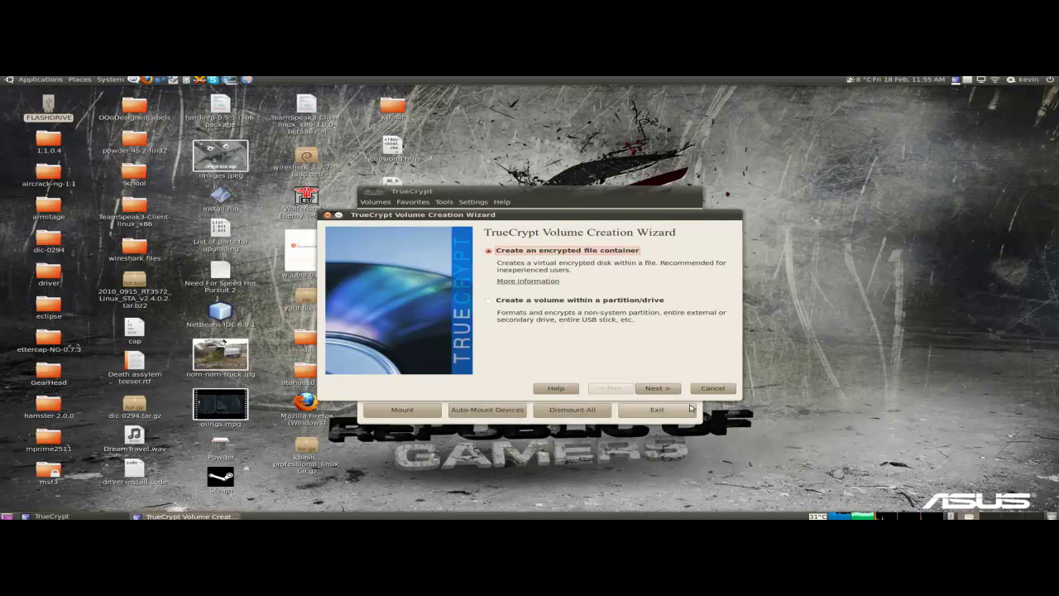
pyautogui.click(667, 393)
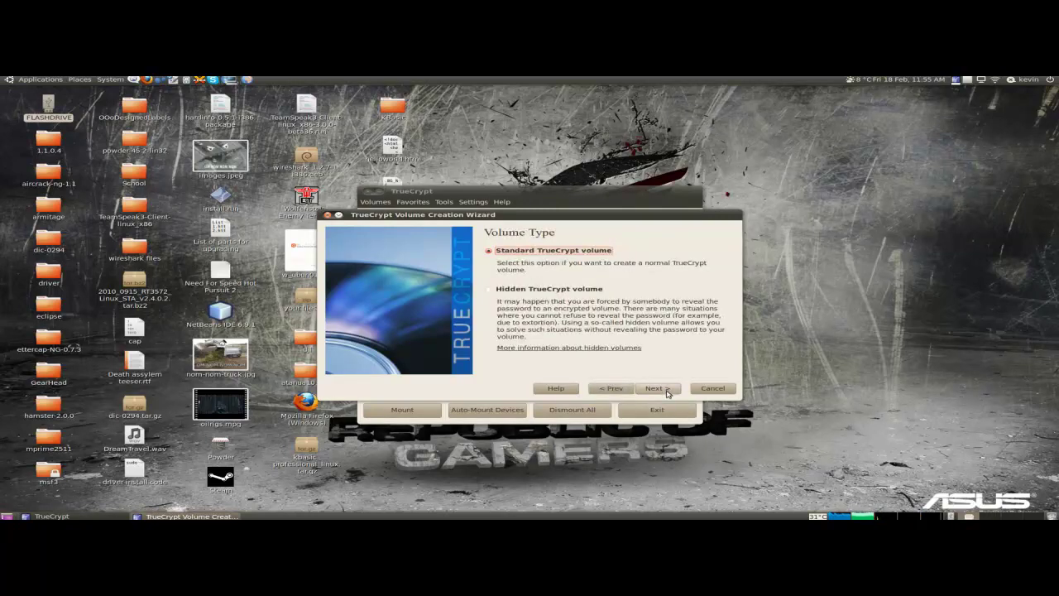
pyautogui.click(666, 394)
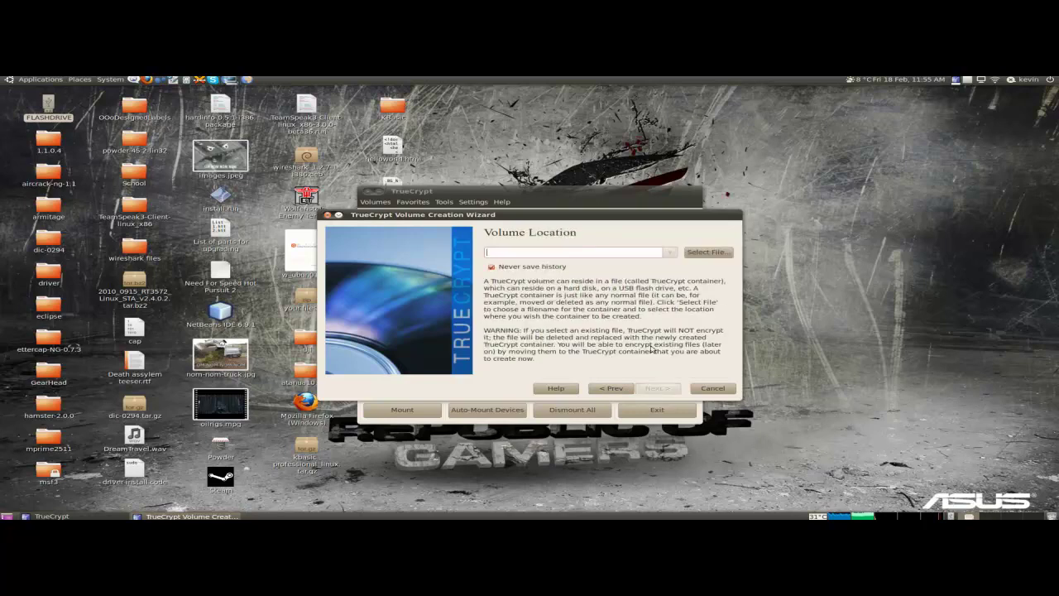
pyautogui.click(716, 253)
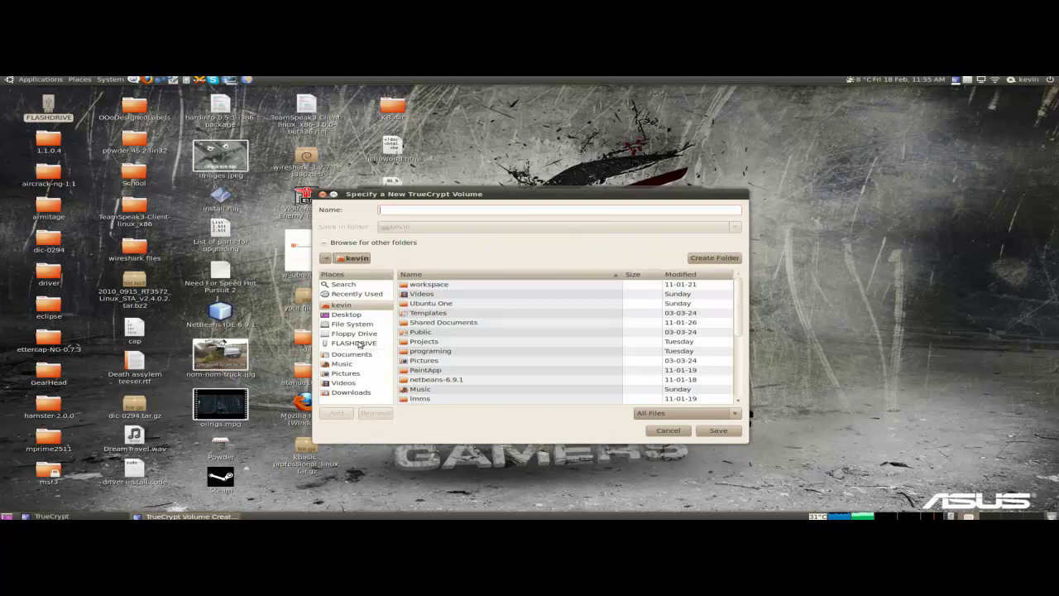
pyautogui.click(373, 343)
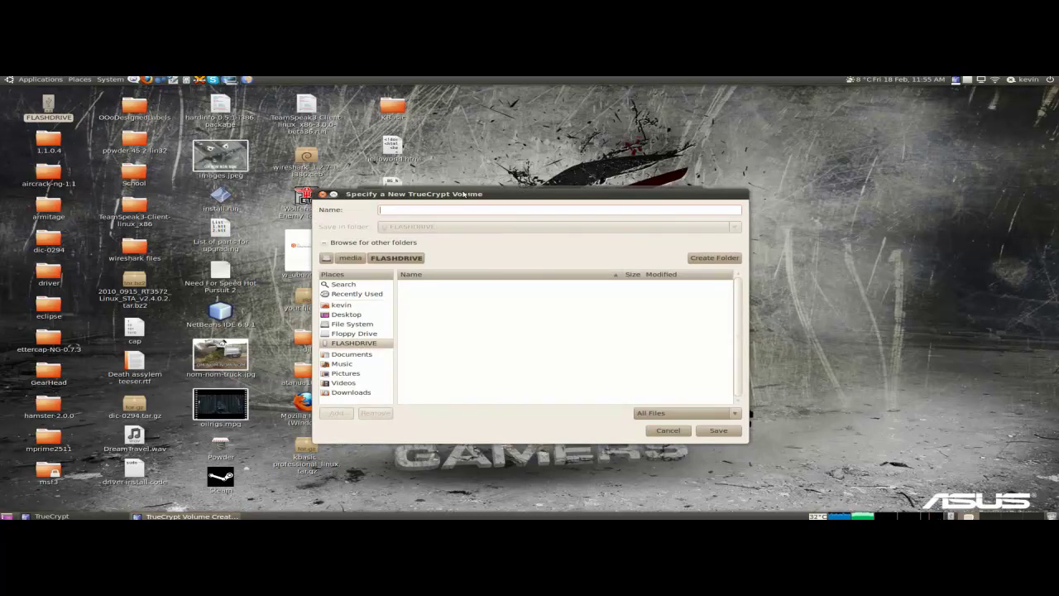
pyautogui.write('TrueCrypt')
pyautogui.click(724, 431)
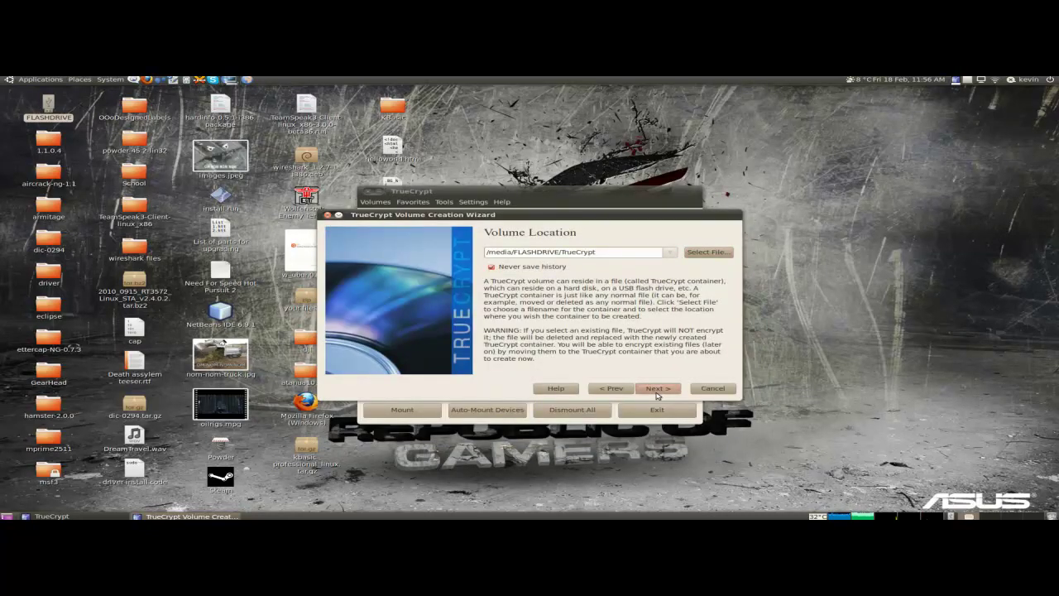
pyautogui.click(658, 389)
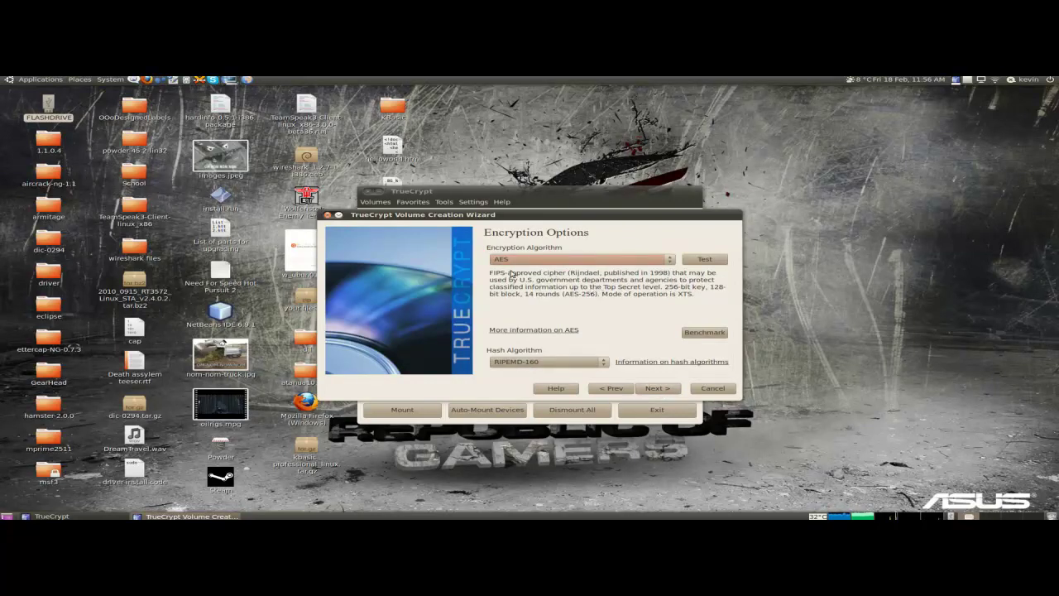
# Accept AES encryption with the RIPEMD-160 hash and set the volume size to 449 MB.
pyautogui.click(666, 392)
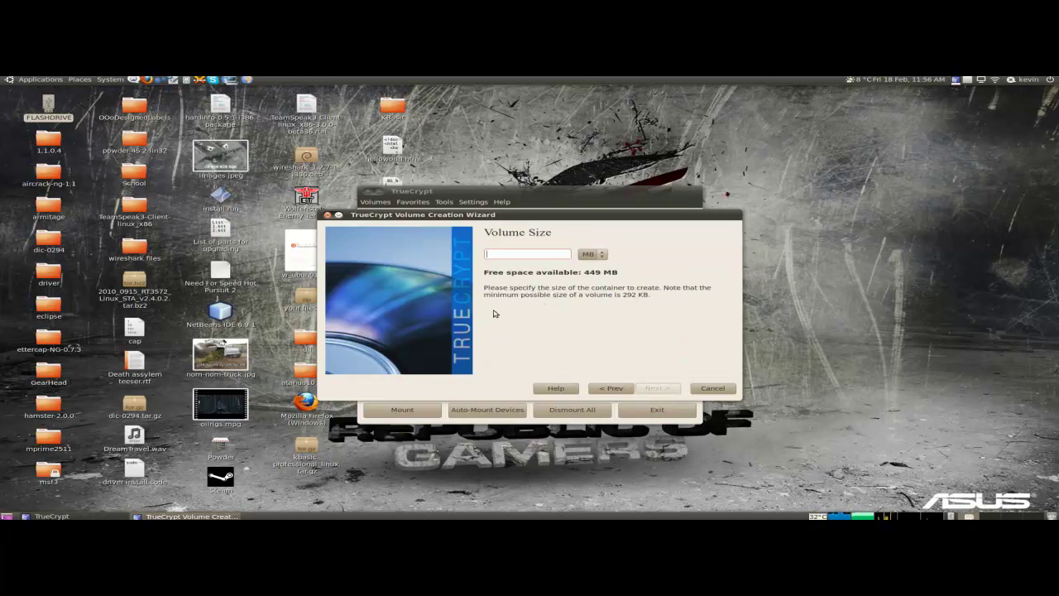
pyautogui.write('449')
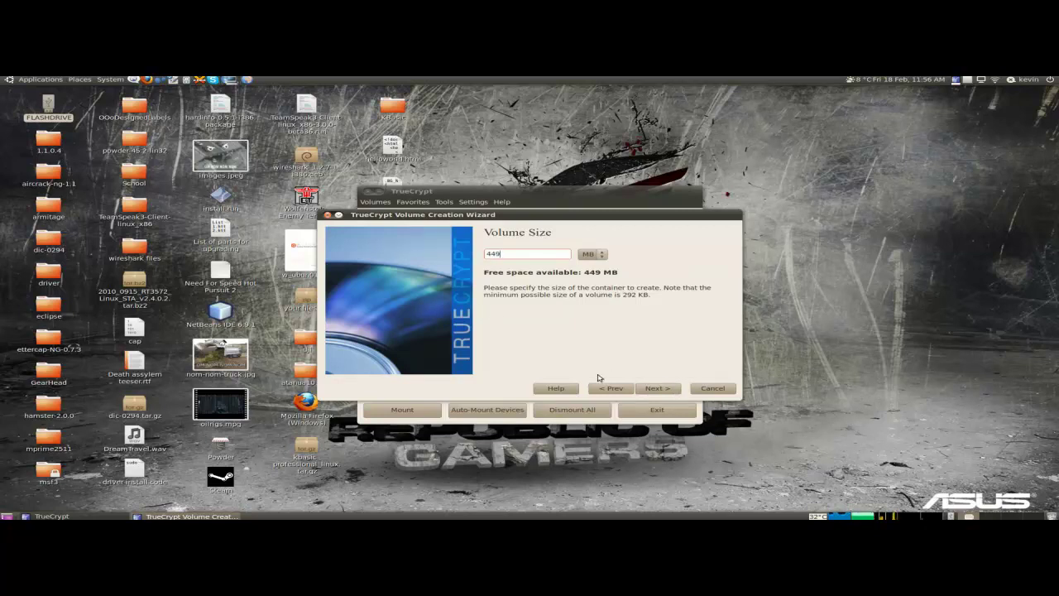
pyautogui.click(657, 391)
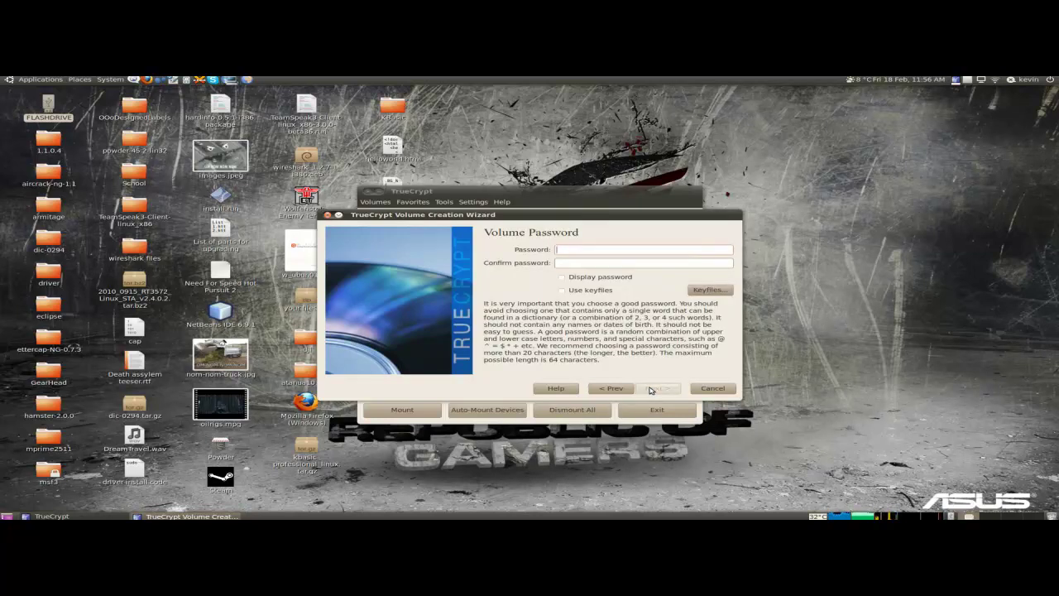
# Enter the volume password for the new container, repeat it in the confirmation field and continue.
pyautogui.write('*******')
pyautogui.write('*********')
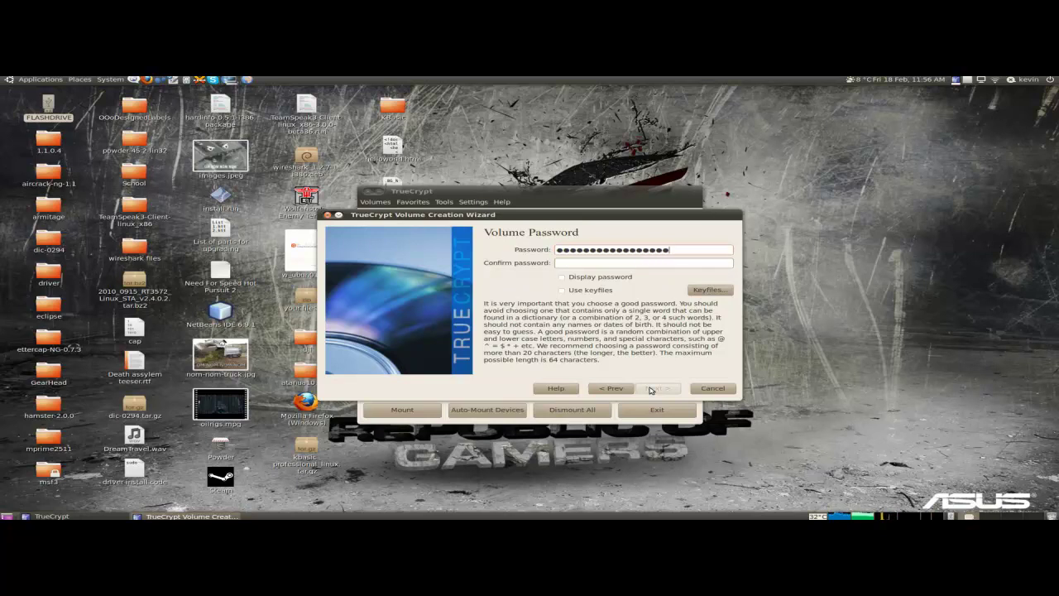
pyautogui.write('****')
pyautogui.click(609, 263)
pyautogui.write('*********')
pyautogui.press('BackSpace')
pyautogui.press('BackSpace')
pyautogui.press('BackSpace')
pyautogui.press('BackSpace')
pyautogui.press('BackSpace')
pyautogui.press('BackSpace')
pyautogui.press('BackSpace')
pyautogui.press('BackSpace')
pyautogui.press('BackSpace')
pyautogui.write('***********************')
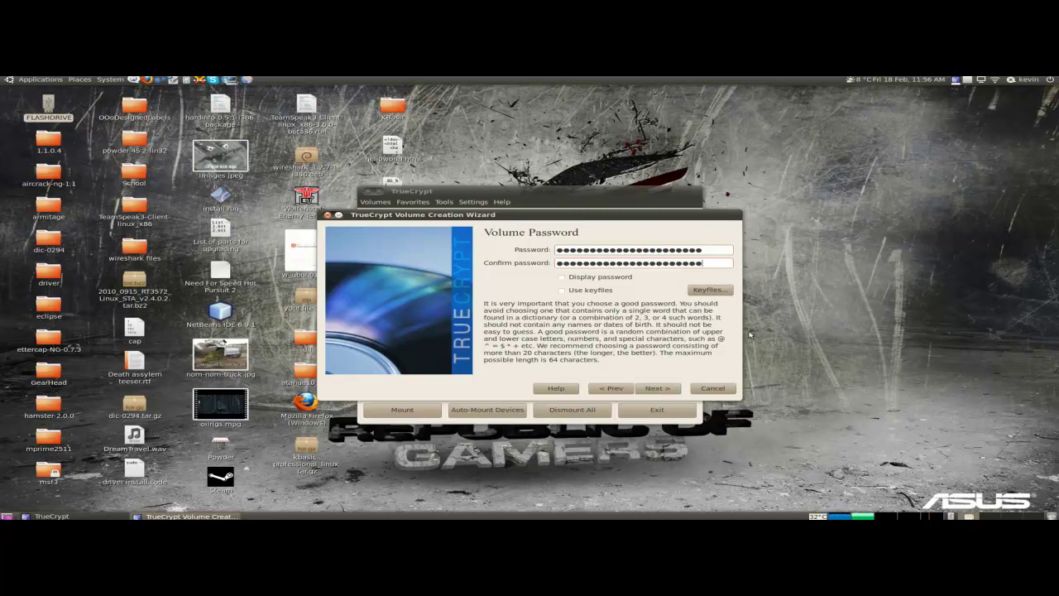
pyautogui.click(657, 389)
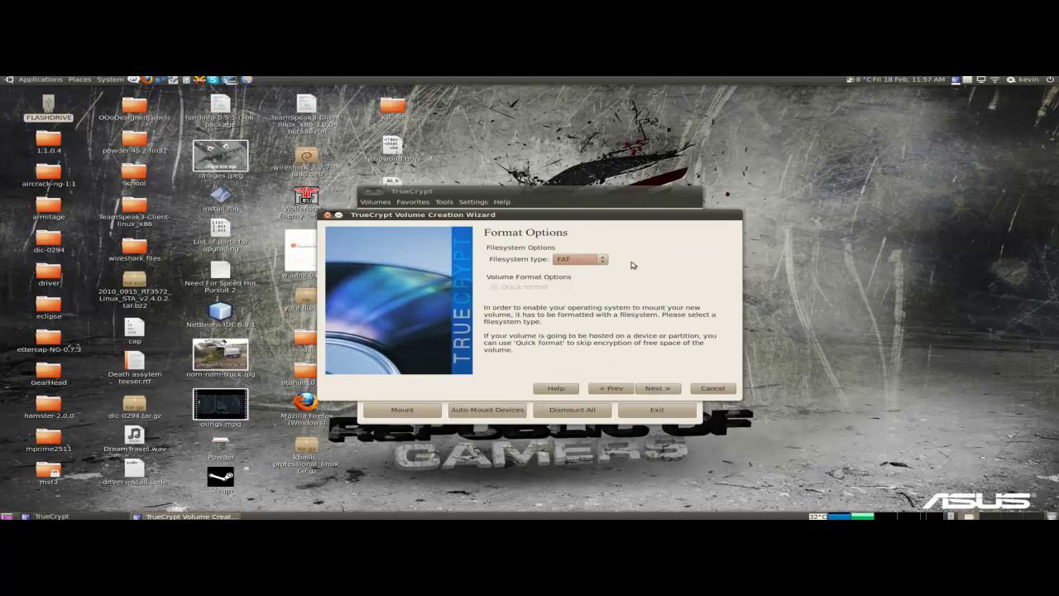
# Format the new volume with the FAT filesystem and exit the creation wizard.
pyautogui.click(659, 389)
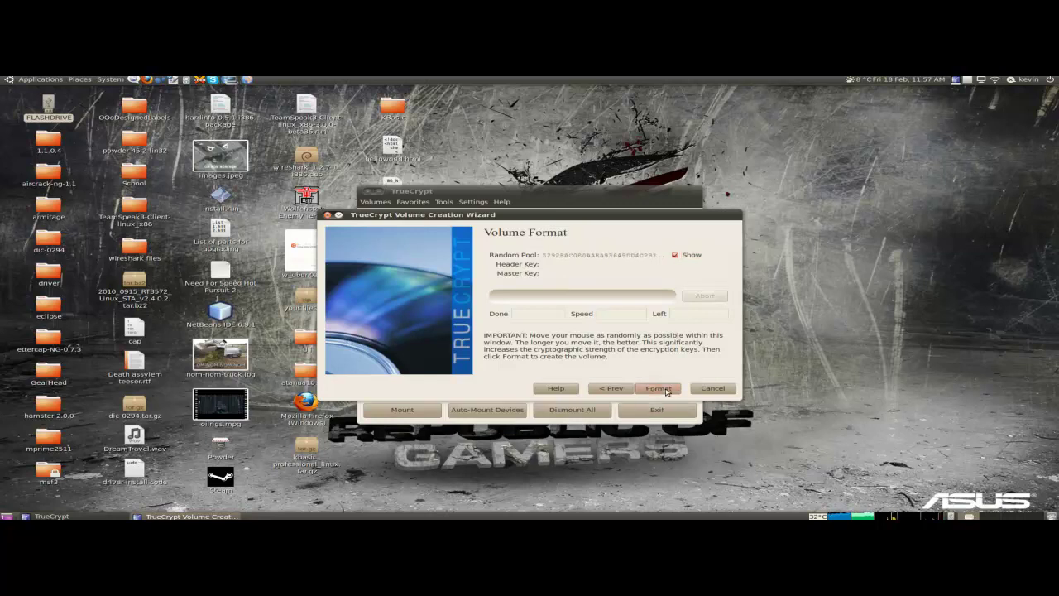
pyautogui.click(659, 389)
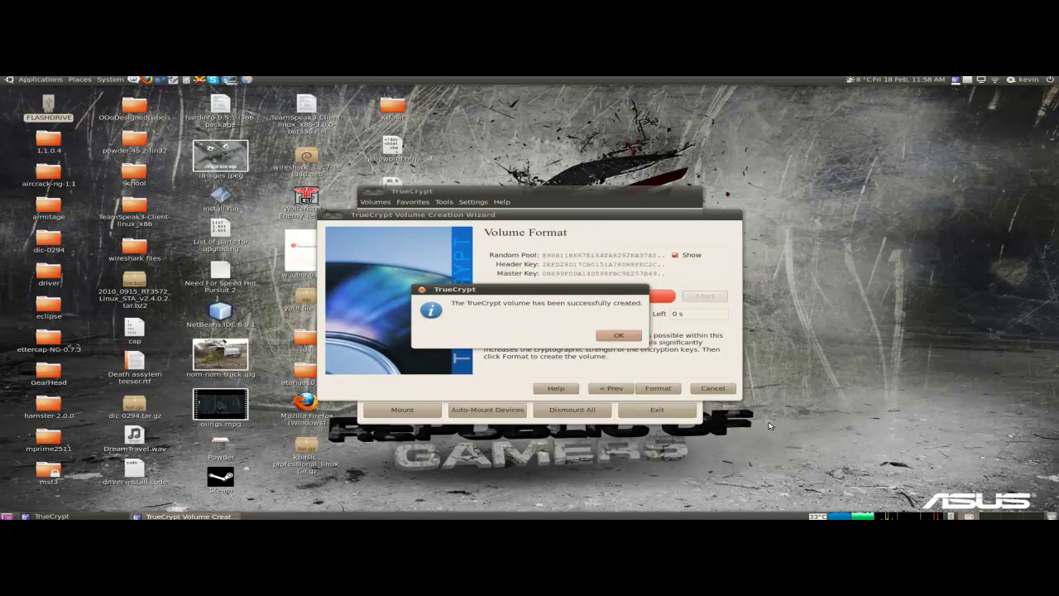
pyautogui.click(633, 334)
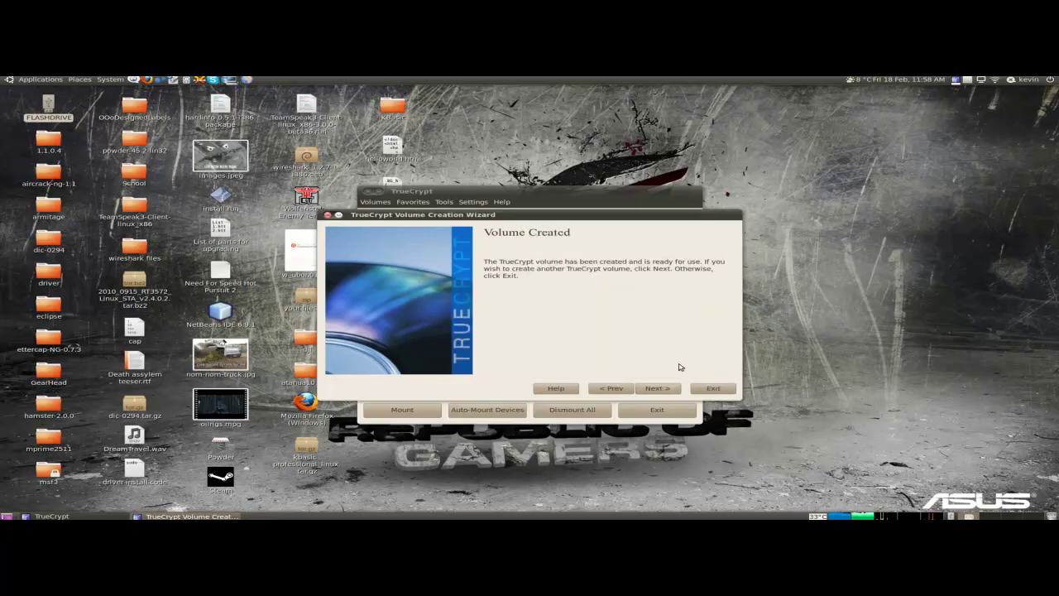
pyautogui.click(712, 388)
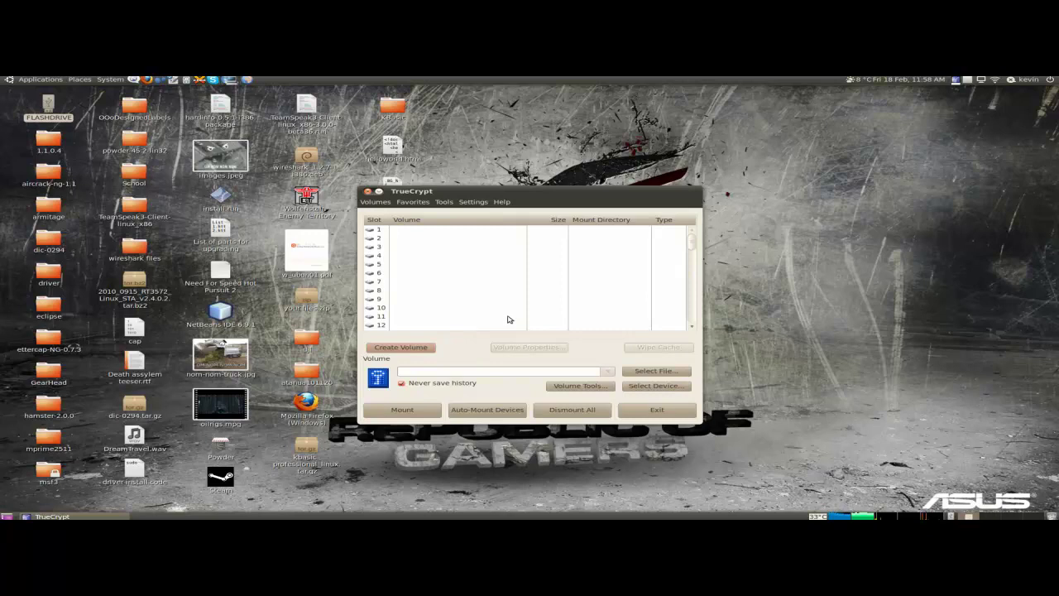
# Select the TrueCrypt container file on FLASHDRIVE as the volume to mount.
pyautogui.click(636, 376)
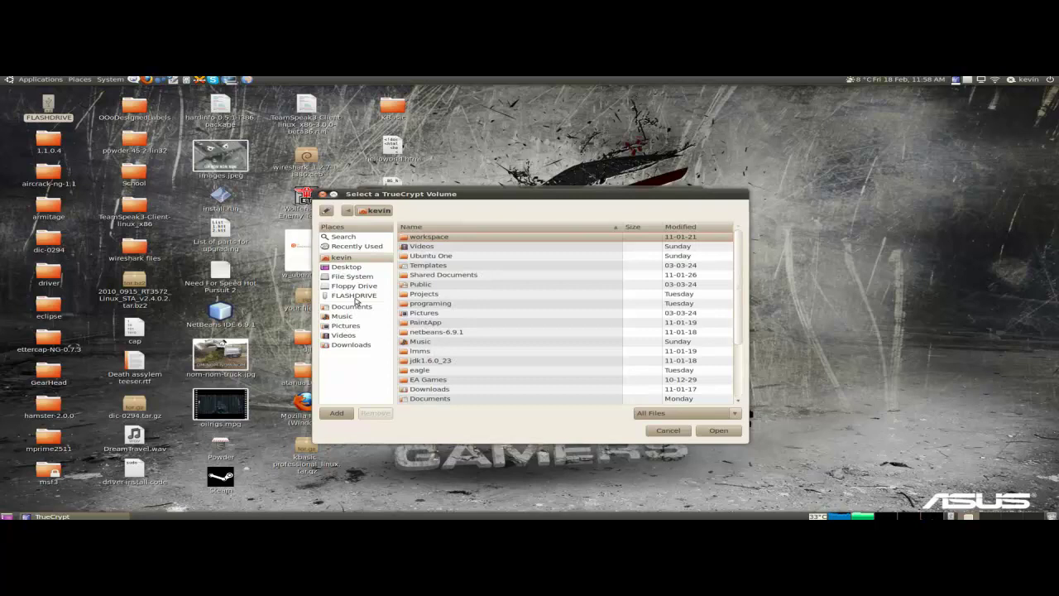
pyautogui.click(356, 298)
pyautogui.click(575, 240)
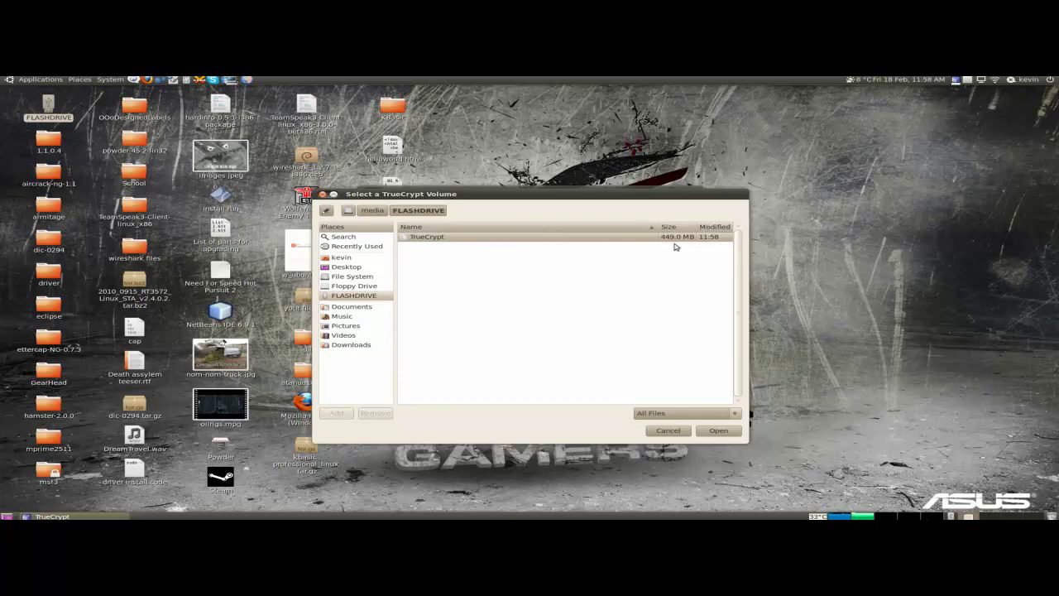
pyautogui.click(721, 432)
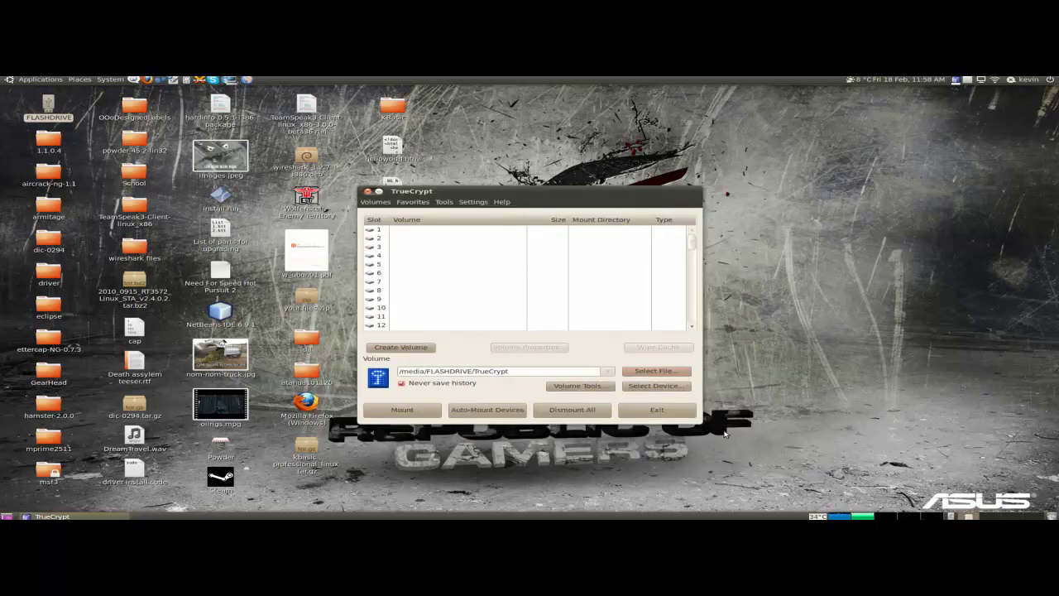
# Request mounting of the container in slot 5 and submit its volume password.
pyautogui.click(426, 408)
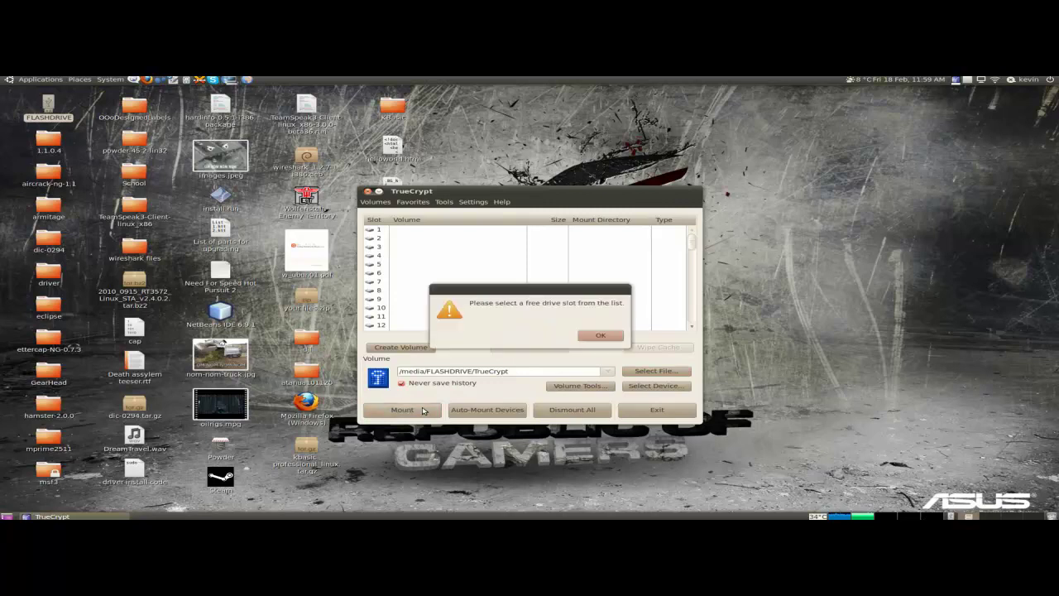
pyautogui.click(601, 335)
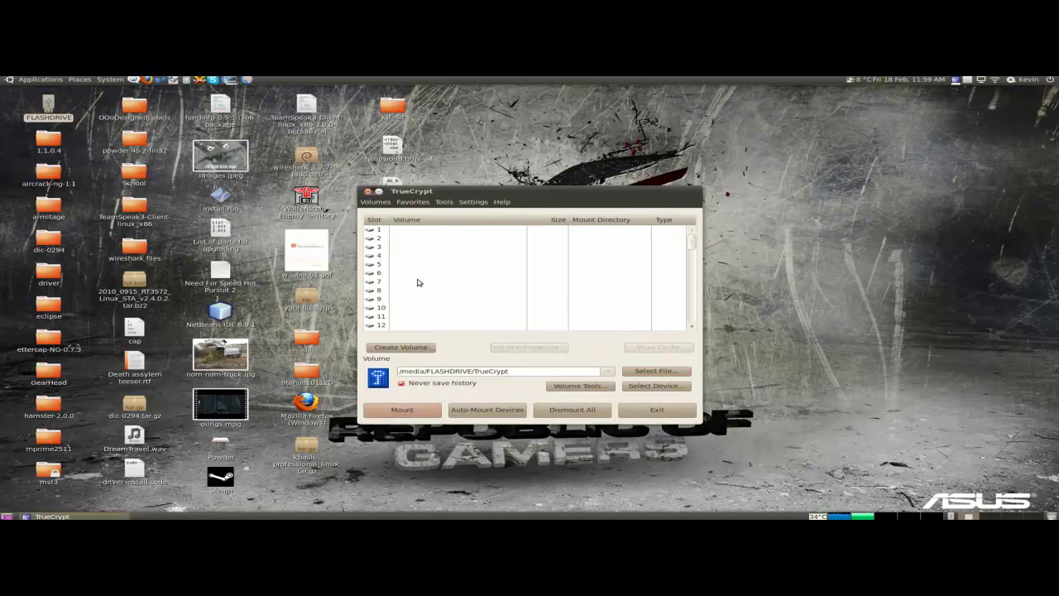
pyautogui.scroll(-9, 550, 273)
pyautogui.scroll(-4, 386, 283)
pyautogui.scroll(5, 387, 283)
pyautogui.scroll(8, 386, 282)
pyautogui.click(374, 264)
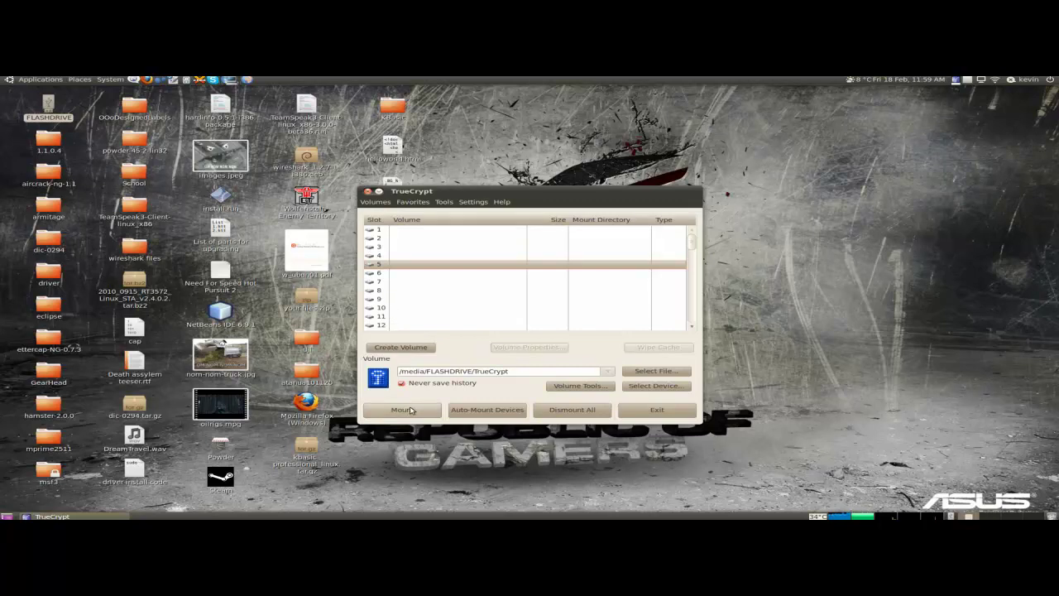
pyautogui.click(402, 409)
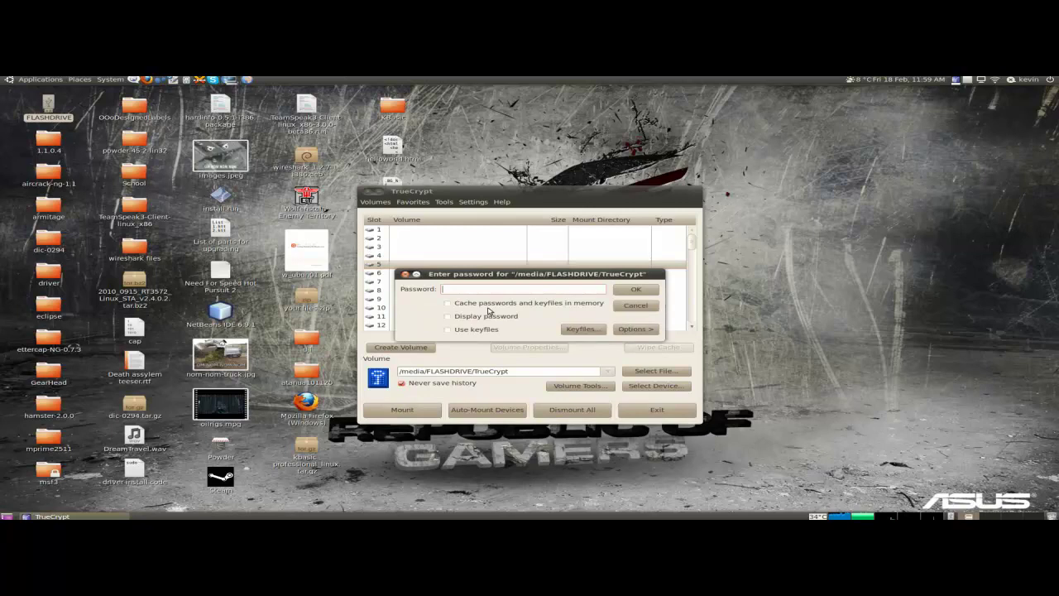
pyautogui.write('***********************')
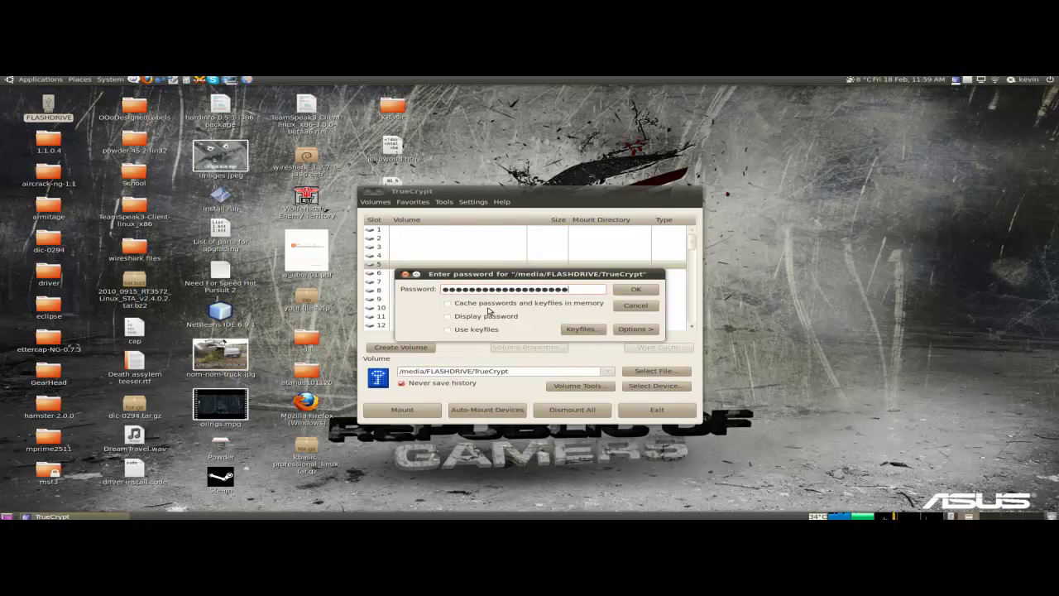
pyautogui.write('***')
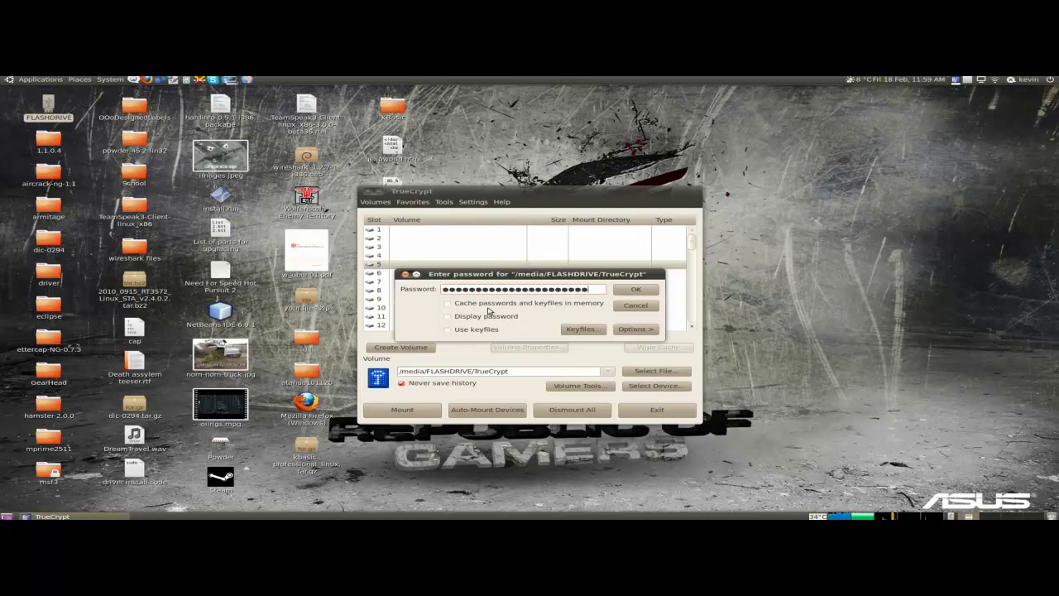
pyautogui.click(634, 293)
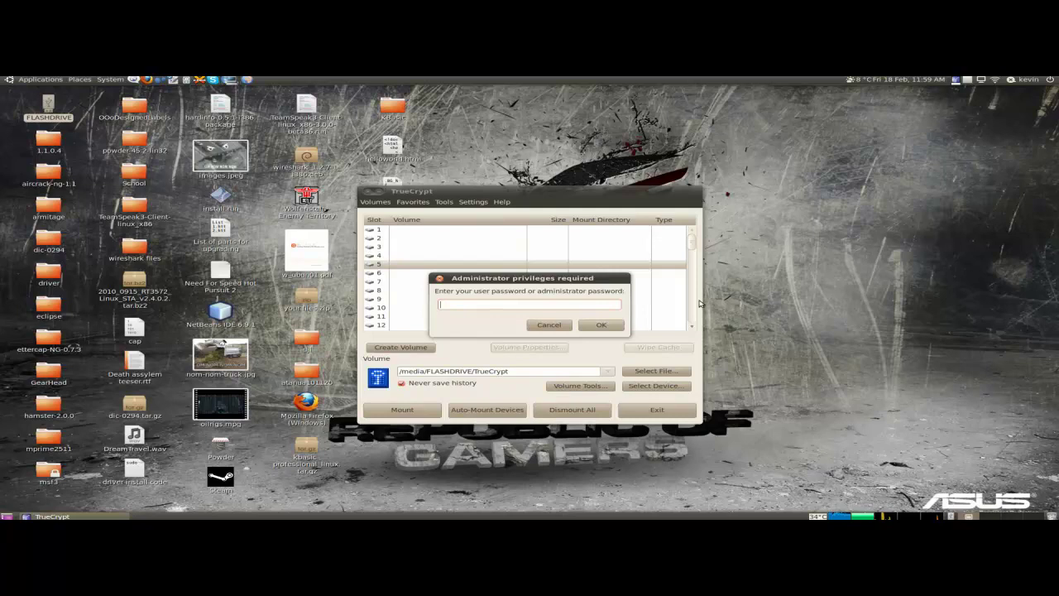
# Authorize the mount by entering the user or administrator password.
pyautogui.write('****')
pyautogui.press('BackSpace')
pyautogui.press('BackSpace')
pyautogui.press('BackSpace')
pyautogui.press('BackSpace')
pyautogui.write('**********')
pyautogui.click(608, 329)
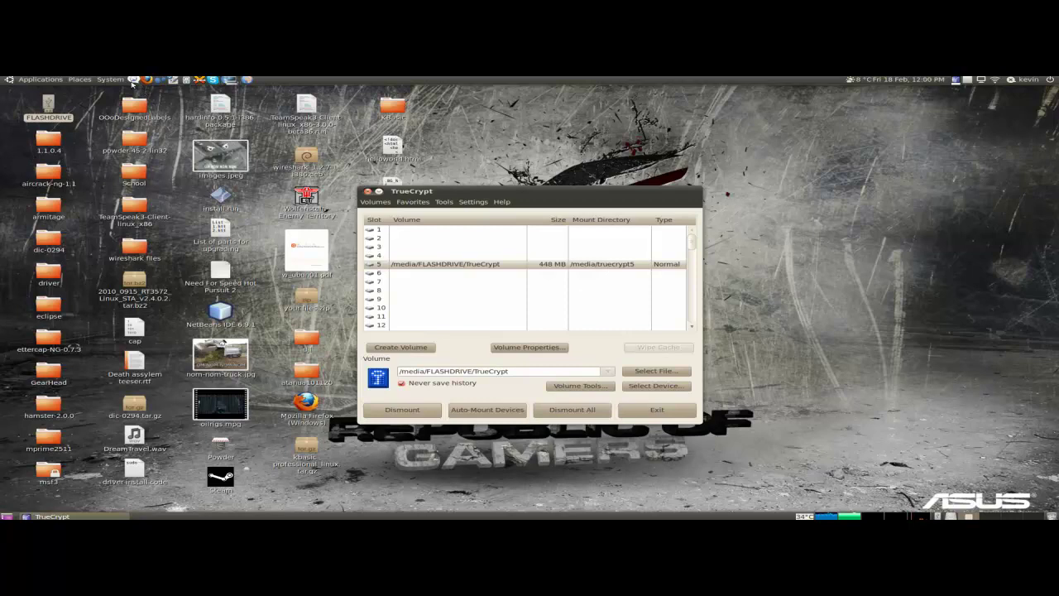
# Examine the contents of the mounted truecrypt5 drive in the file browser, then close it.
pyautogui.click(87, 80)
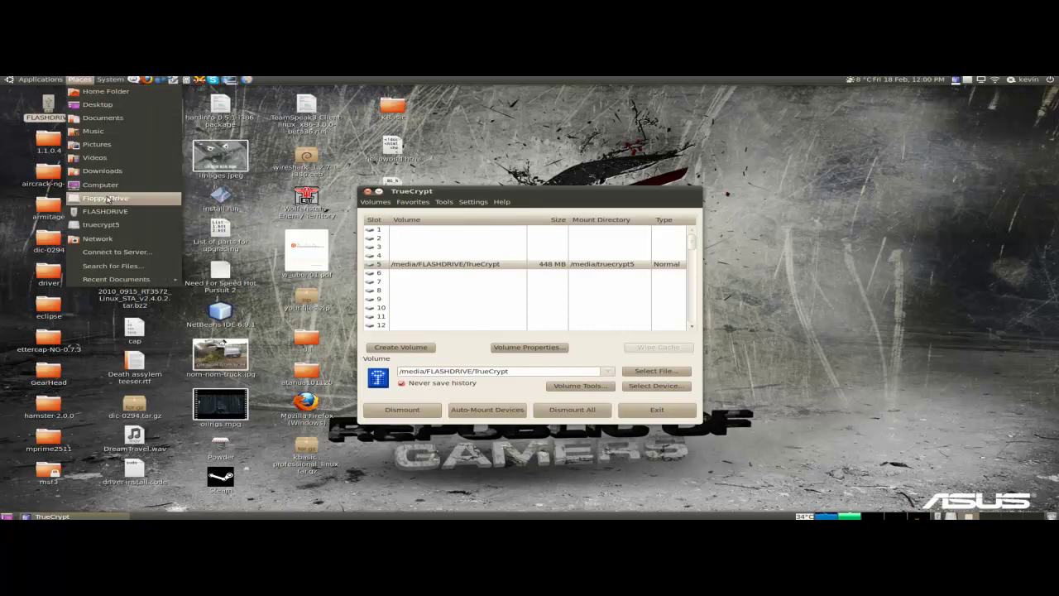
pyautogui.click(99, 184)
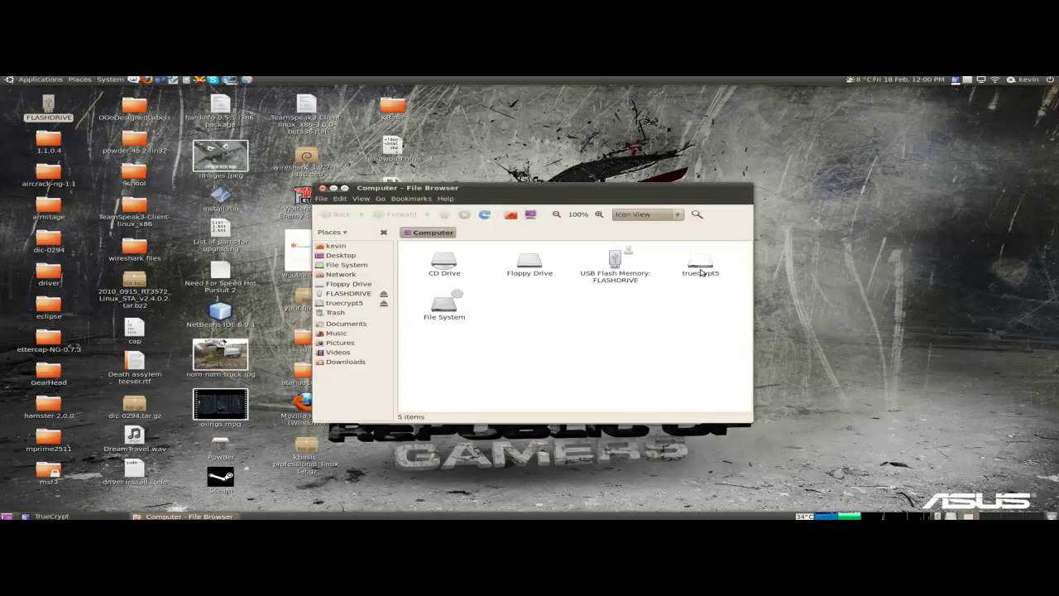
pyautogui.doubleClick(699, 261)
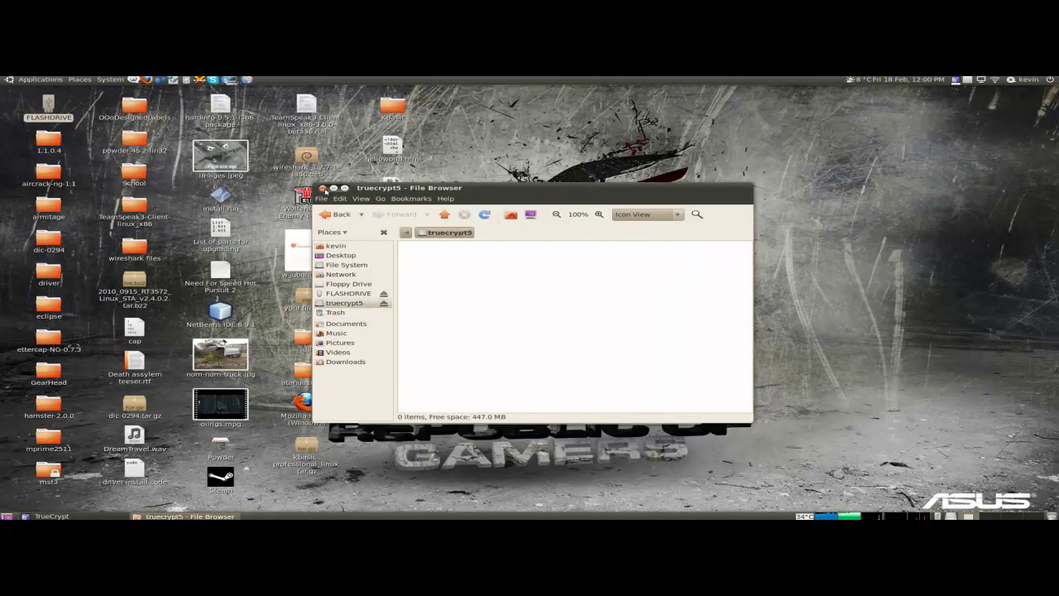
pyautogui.click(322, 188)
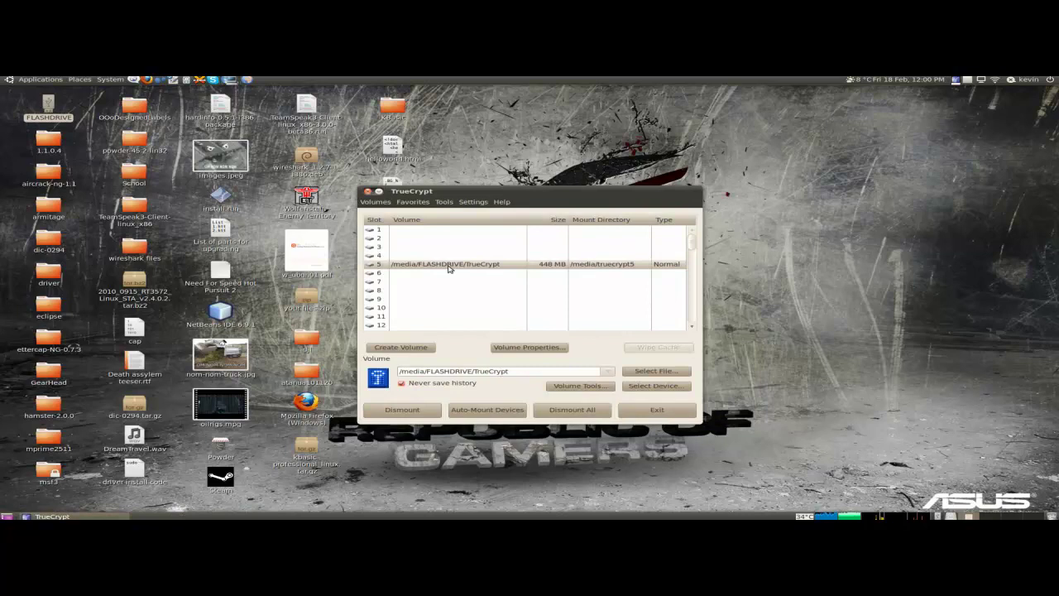
# Dismount the /media/FLASHDRIVE/TrueCrypt volume from slot 5.
pyautogui.click(450, 267)
pyautogui.click(418, 412)
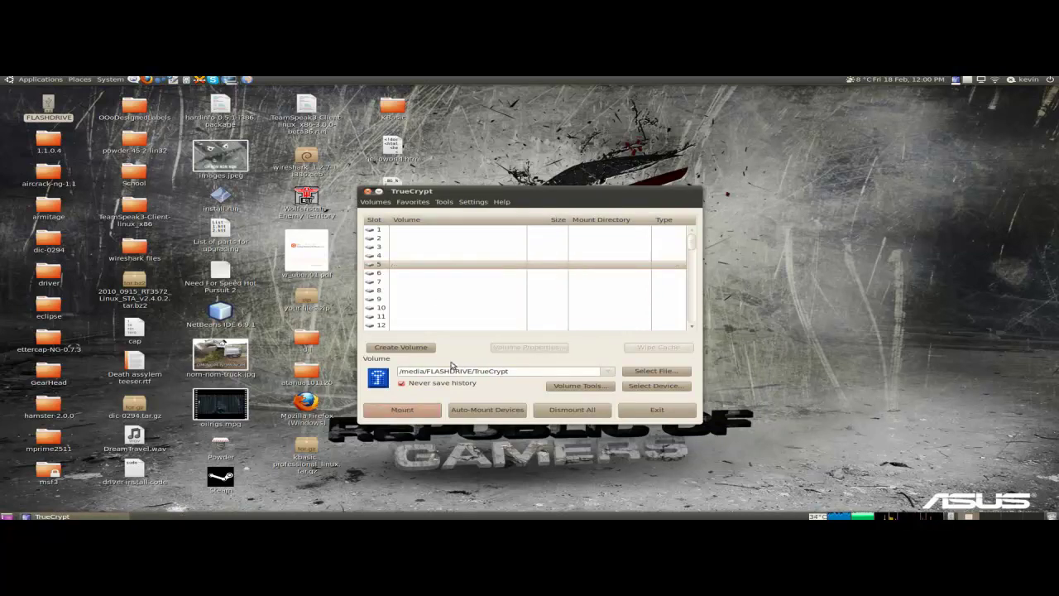